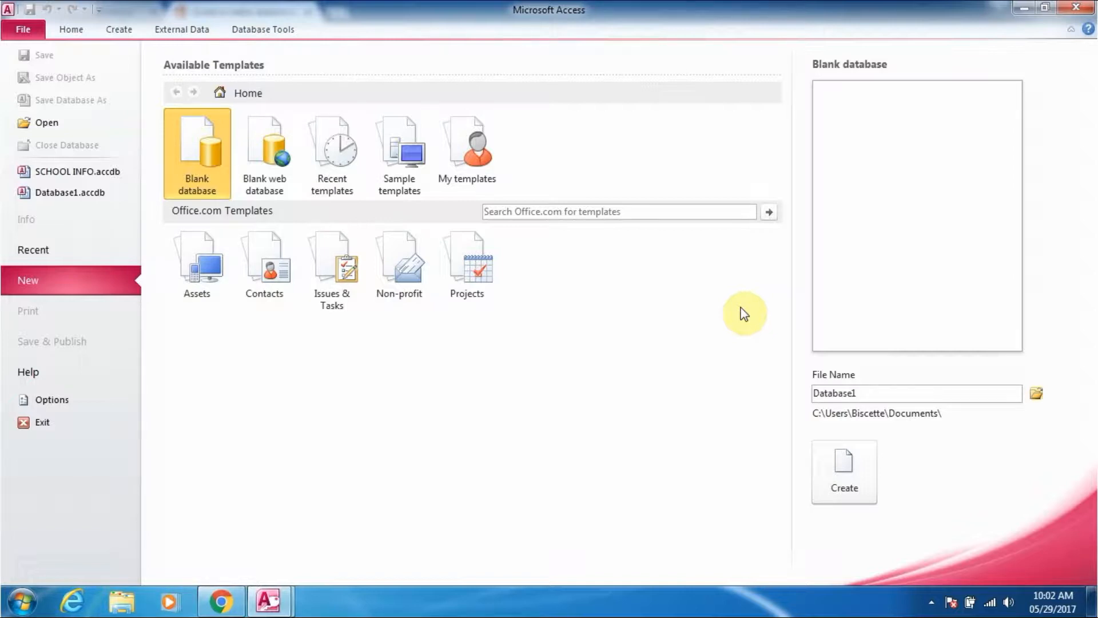
Name the new blank database SCHOOL INFO.
left_click(877, 390)
left_click_drag(813, 392, 901, 399)
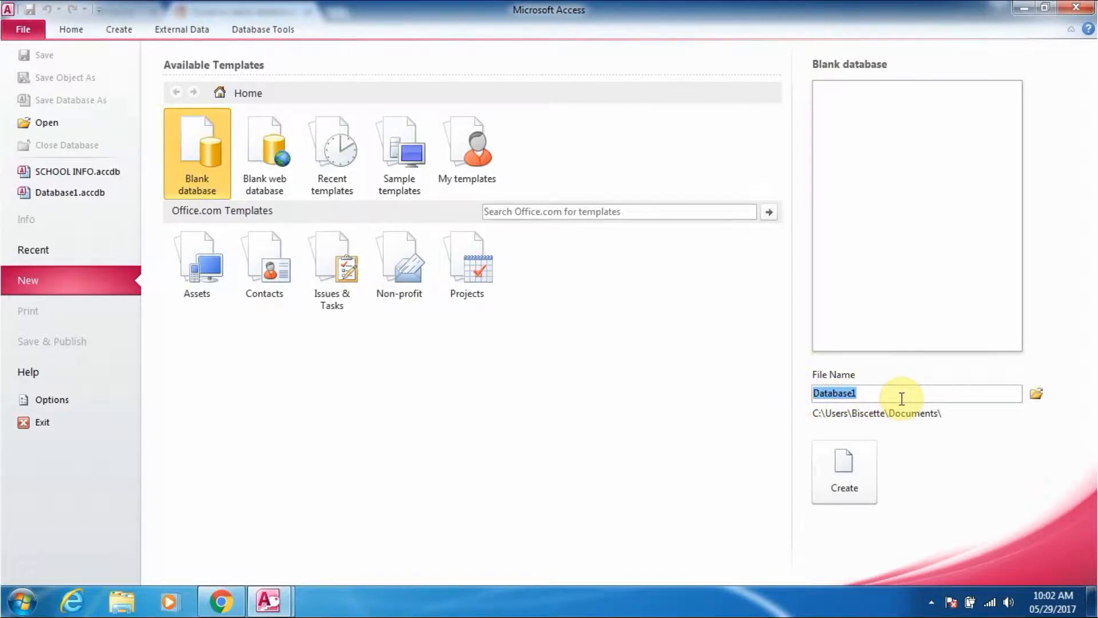
type("S")
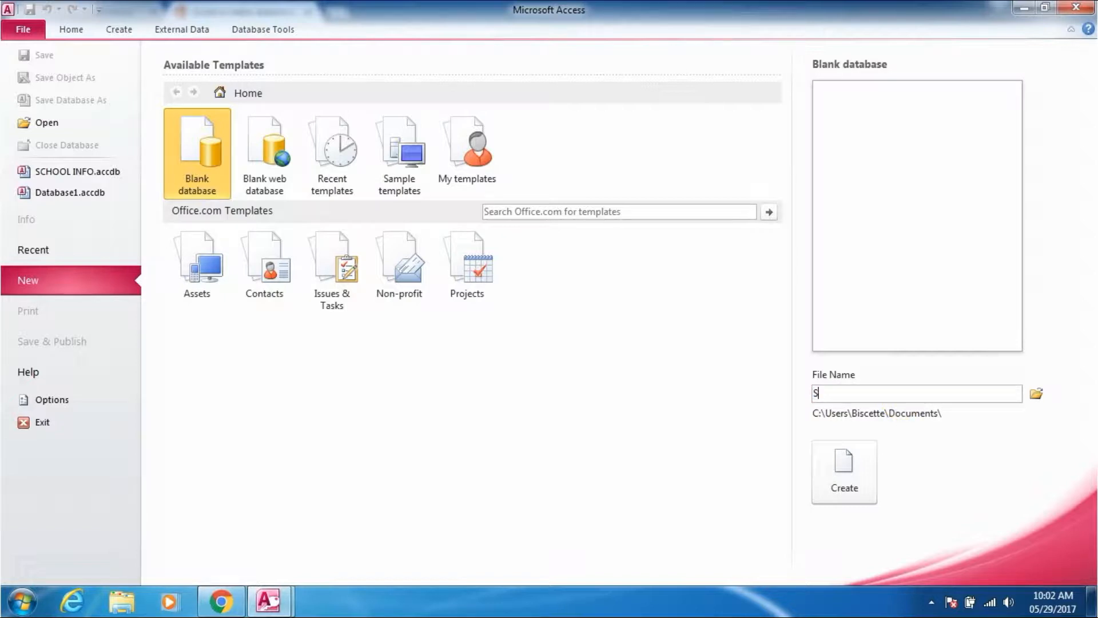
type("CHOOL INFO")
Set the Desktop as the save location for the new database and create it.
left_click(1036, 395)
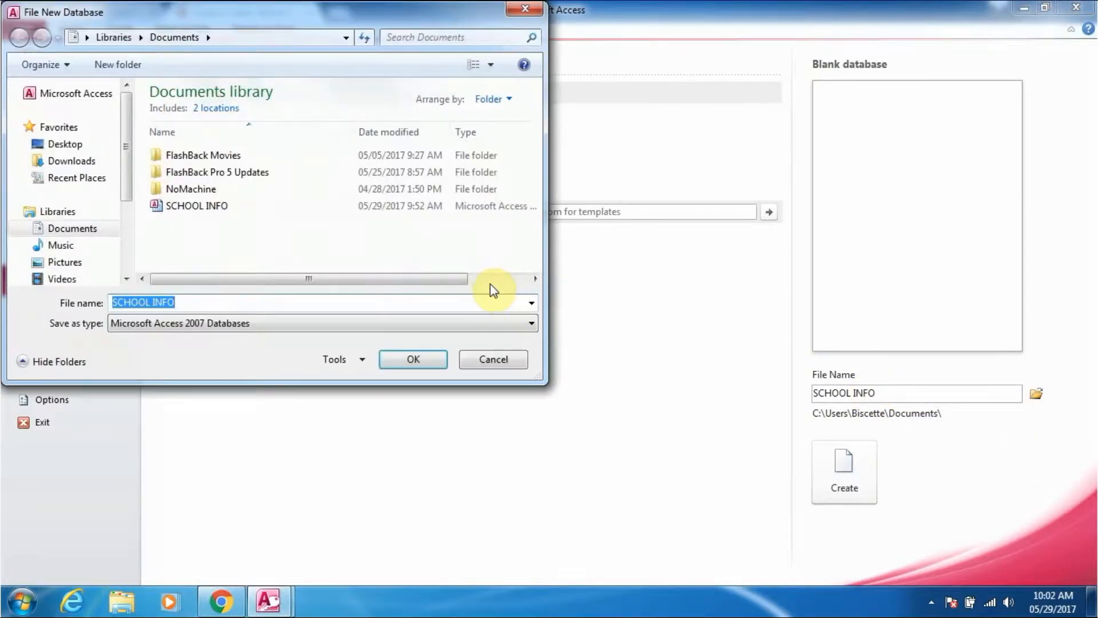
left_click(57, 144)
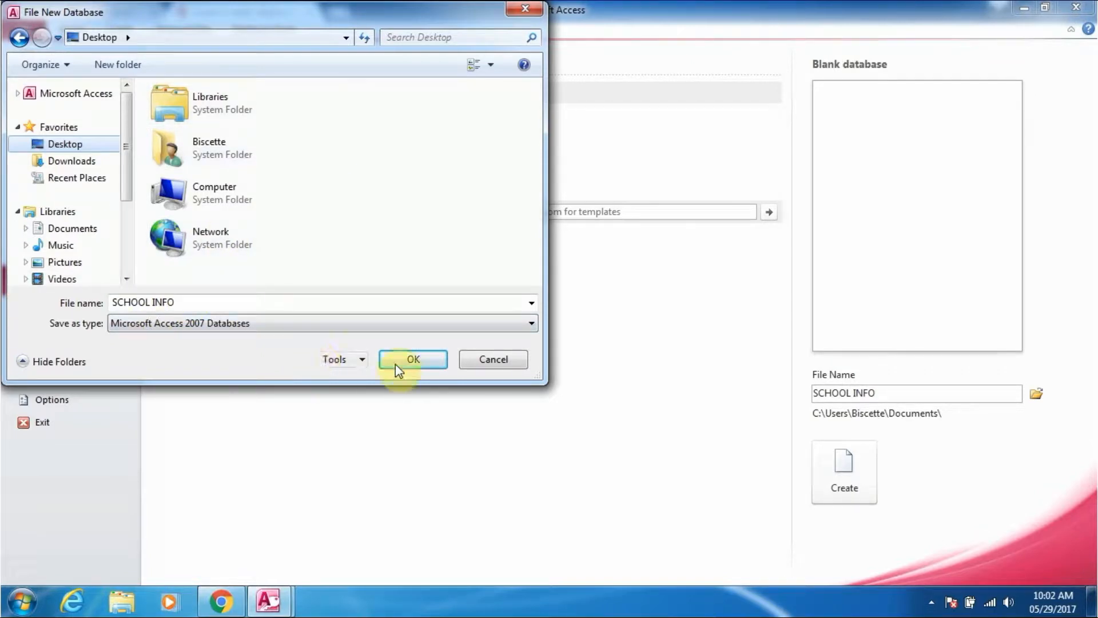
left_click(415, 362)
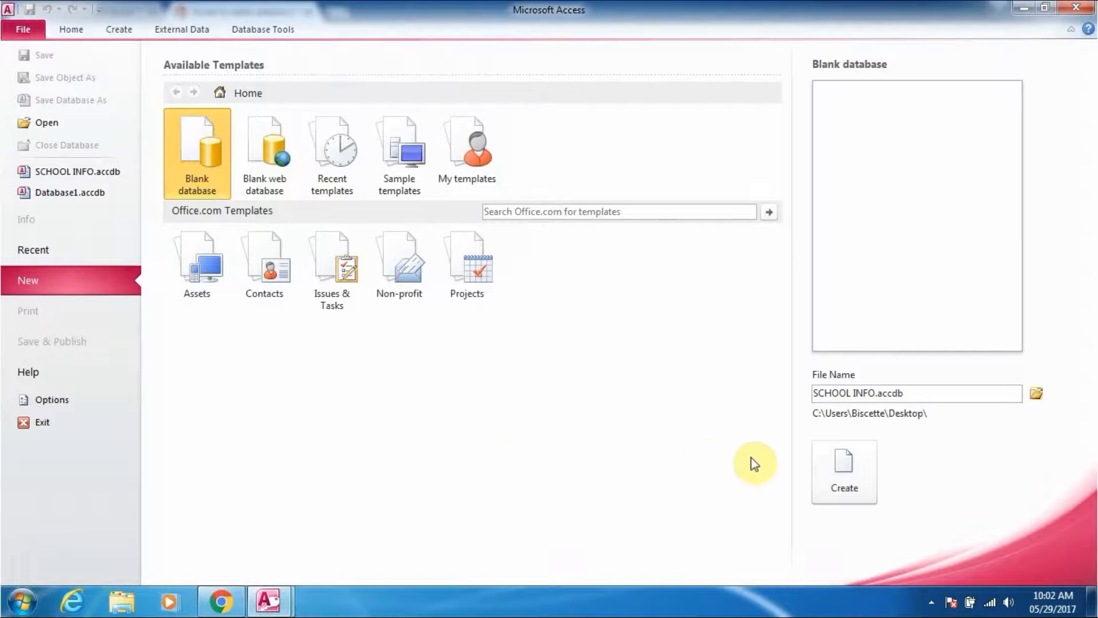
left_click(840, 480)
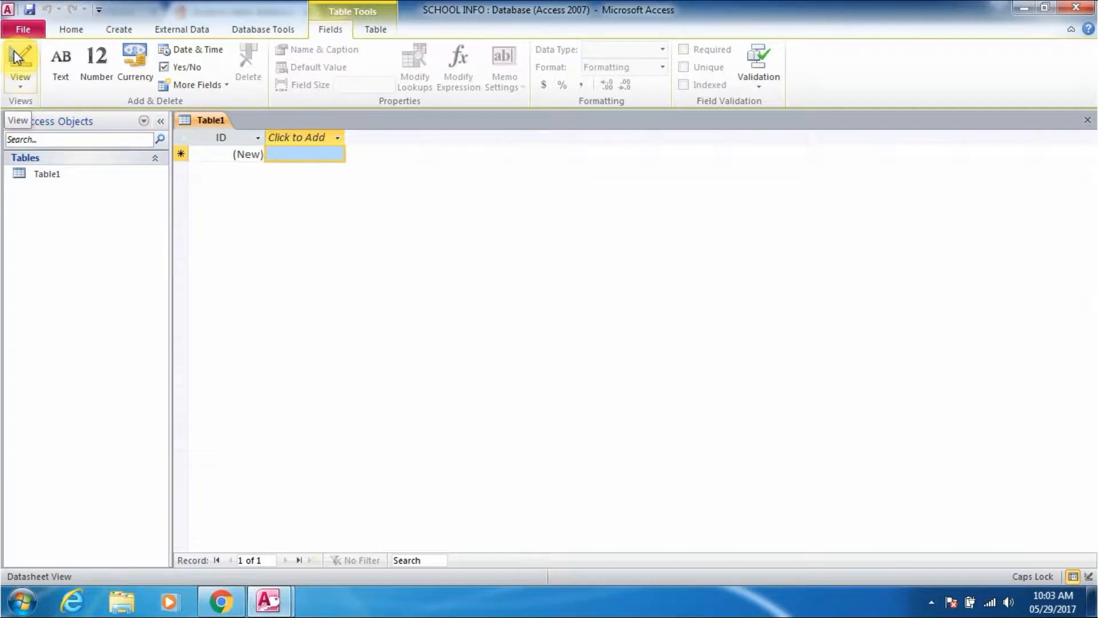
left_click(20, 88)
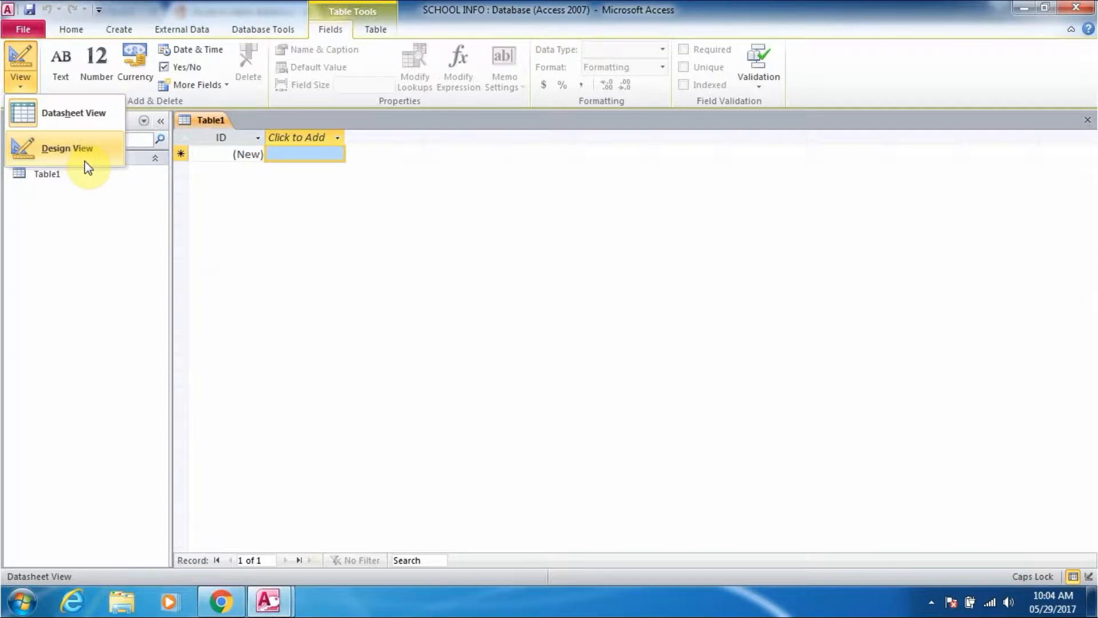
left_click(364, 274)
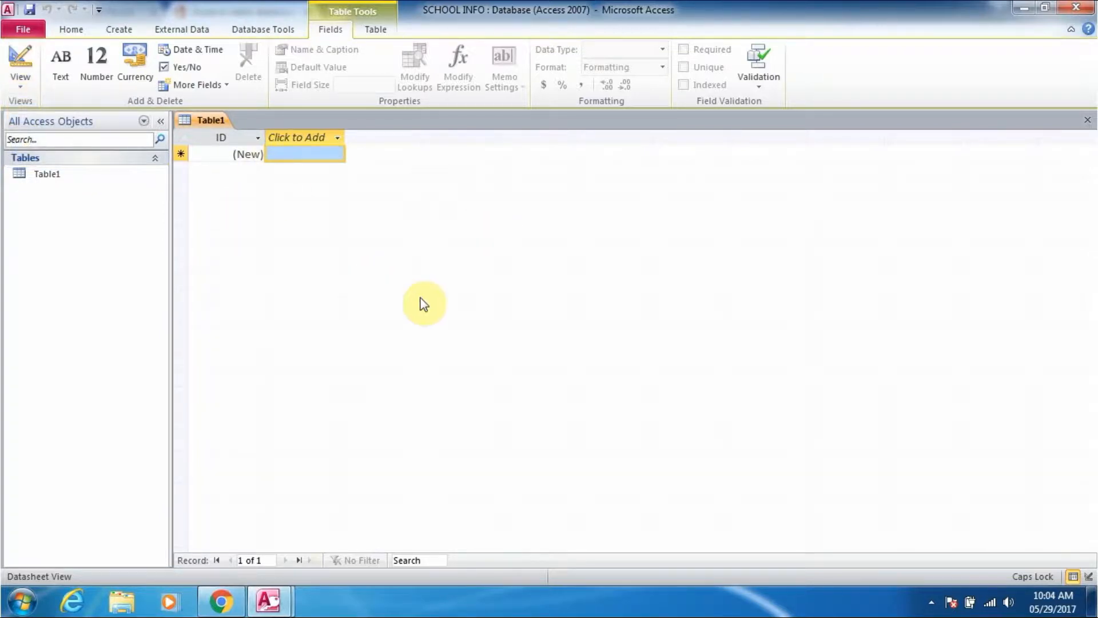
left_click(22, 89)
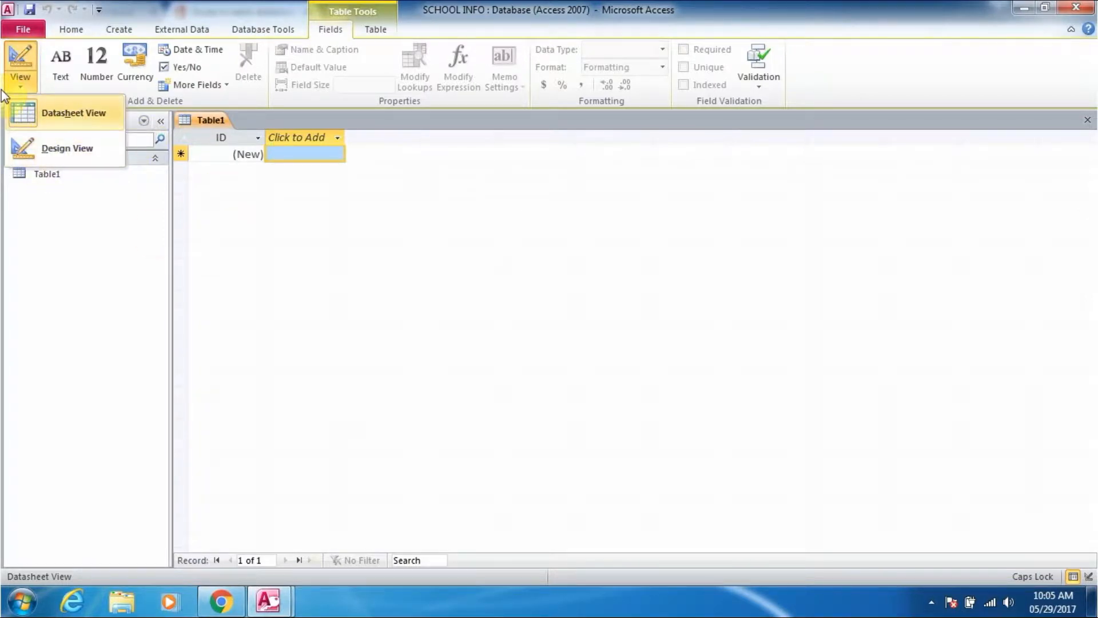
left_click(372, 216)
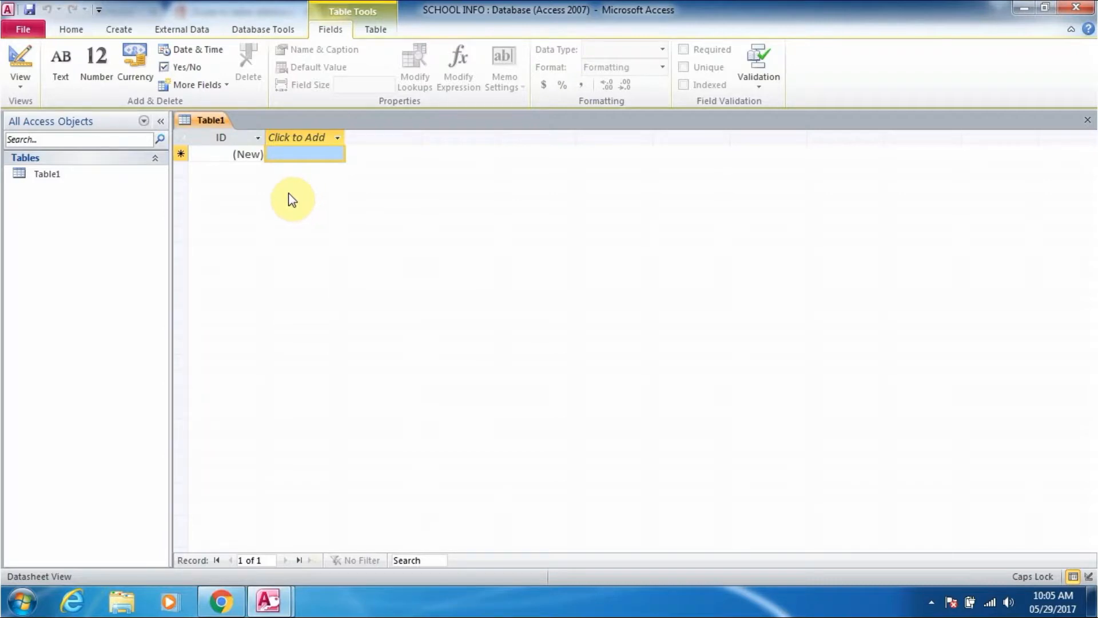
Switch the new table to Design View, saving it under the name STUDENTS.
left_click(20, 60)
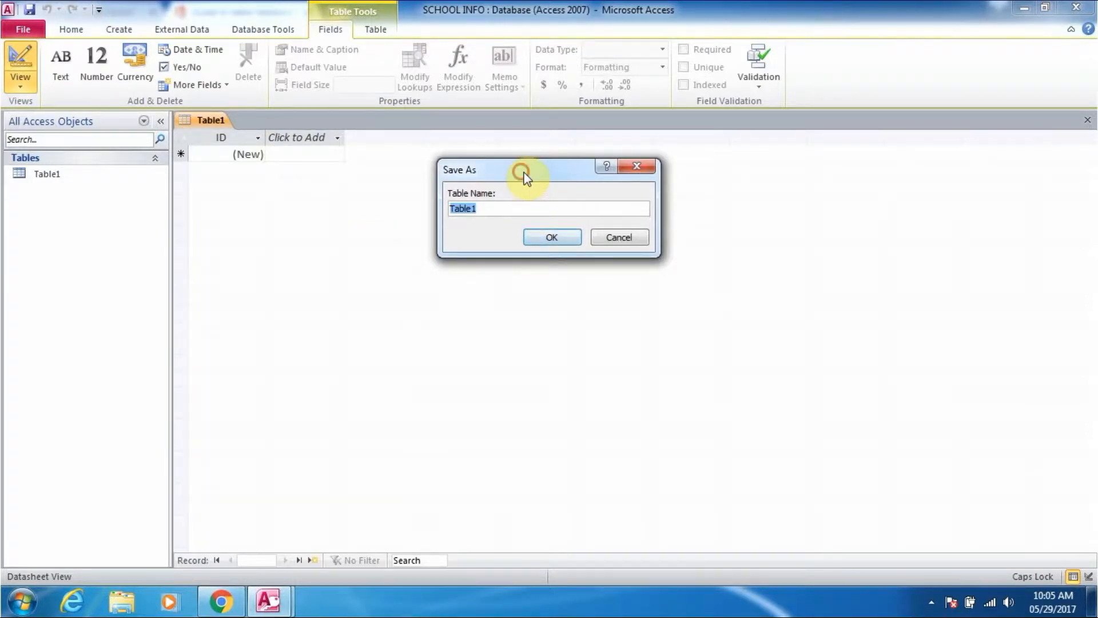
left_click_drag(522, 172, 526, 255)
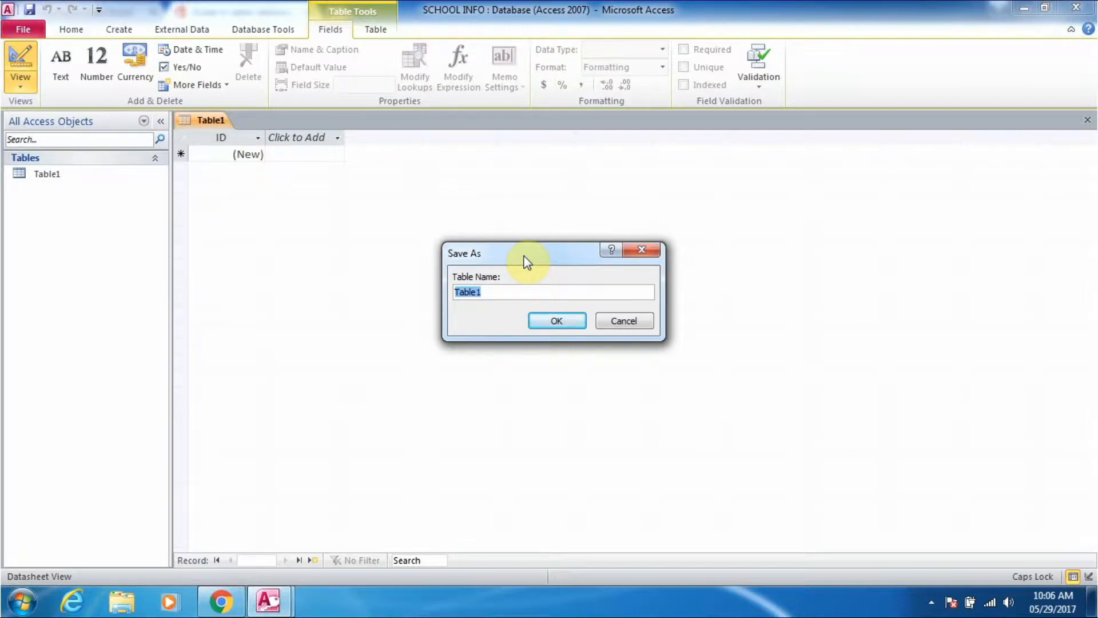
type("STUDENTS")
left_click(563, 320)
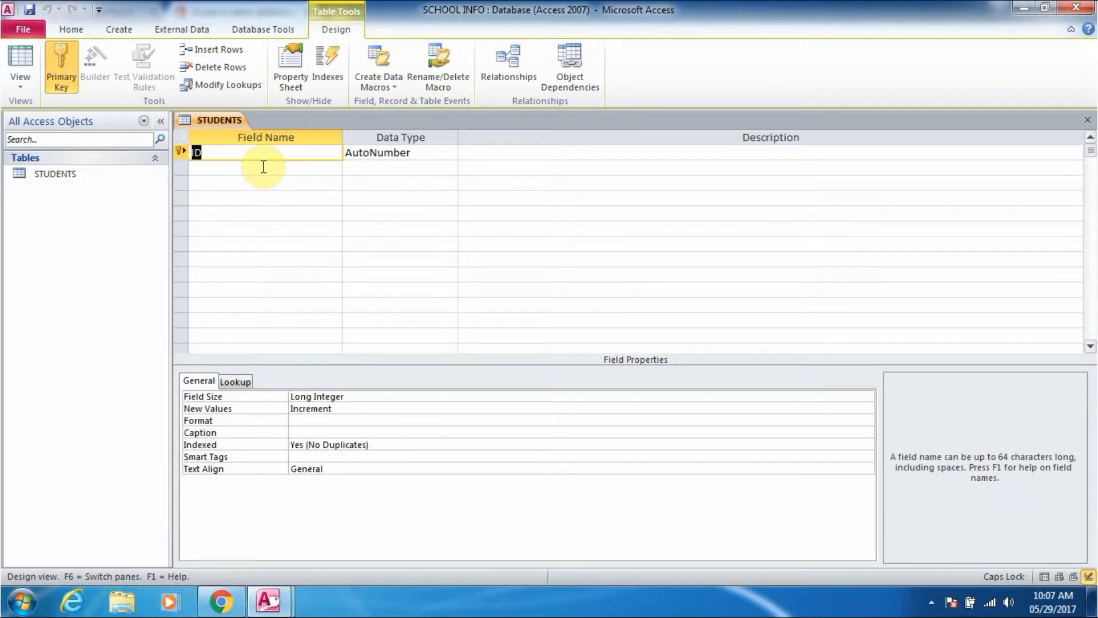
Rename the primary key field to STUDENT ID and add the fields STUDENT NAME and ROOM below it.
type("STUDENT ID")
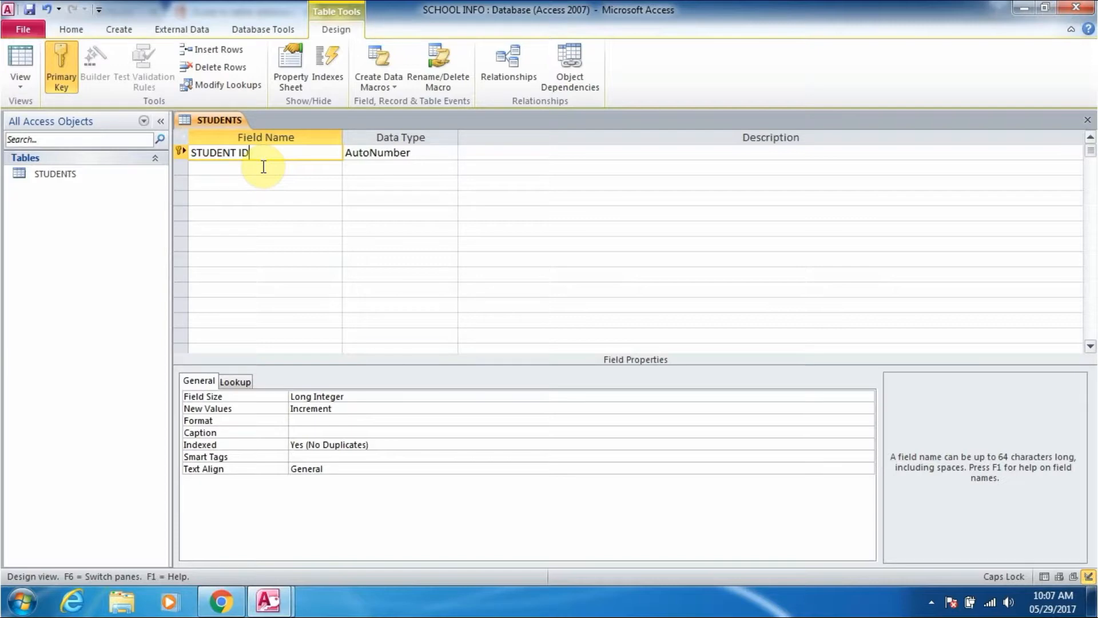
left_click(264, 167)
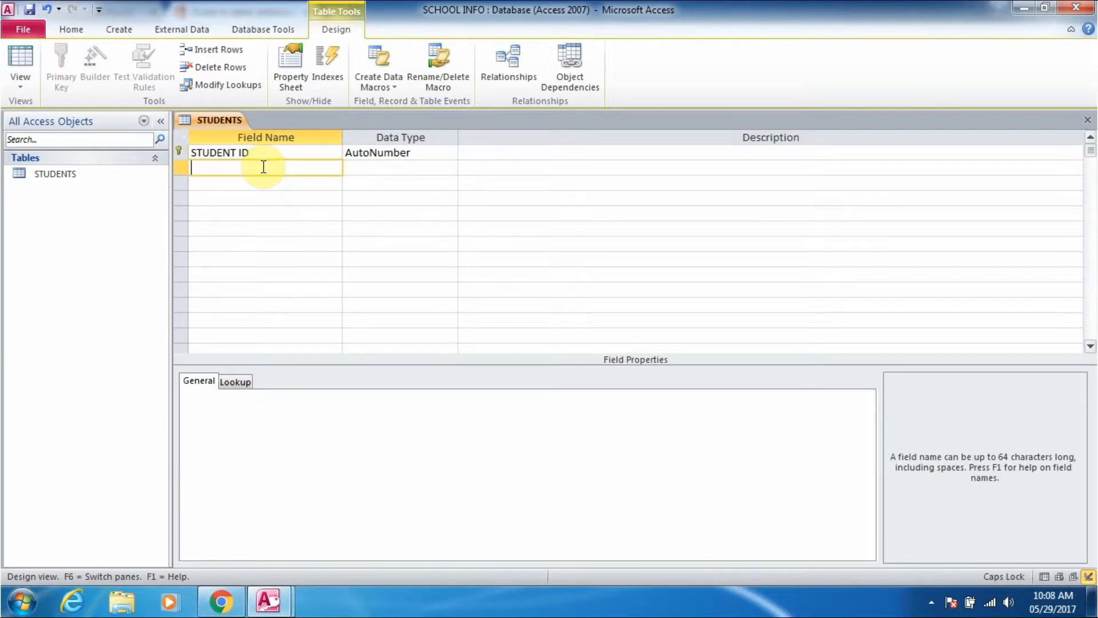
type("STUDENT NAME")
key("Down")
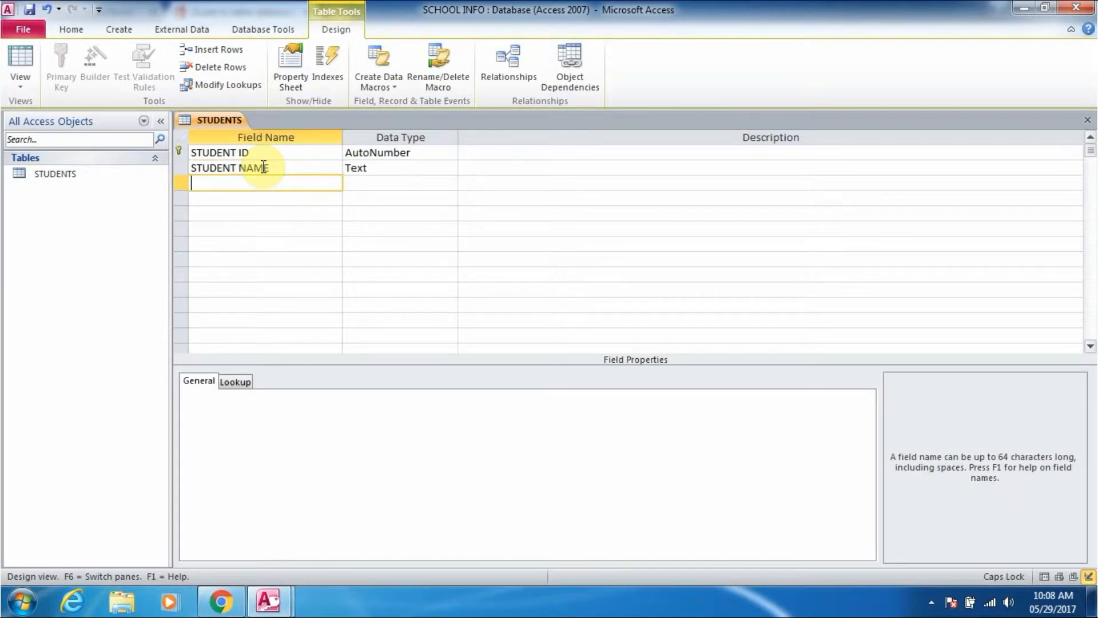
type("ROOM")
key("Down")
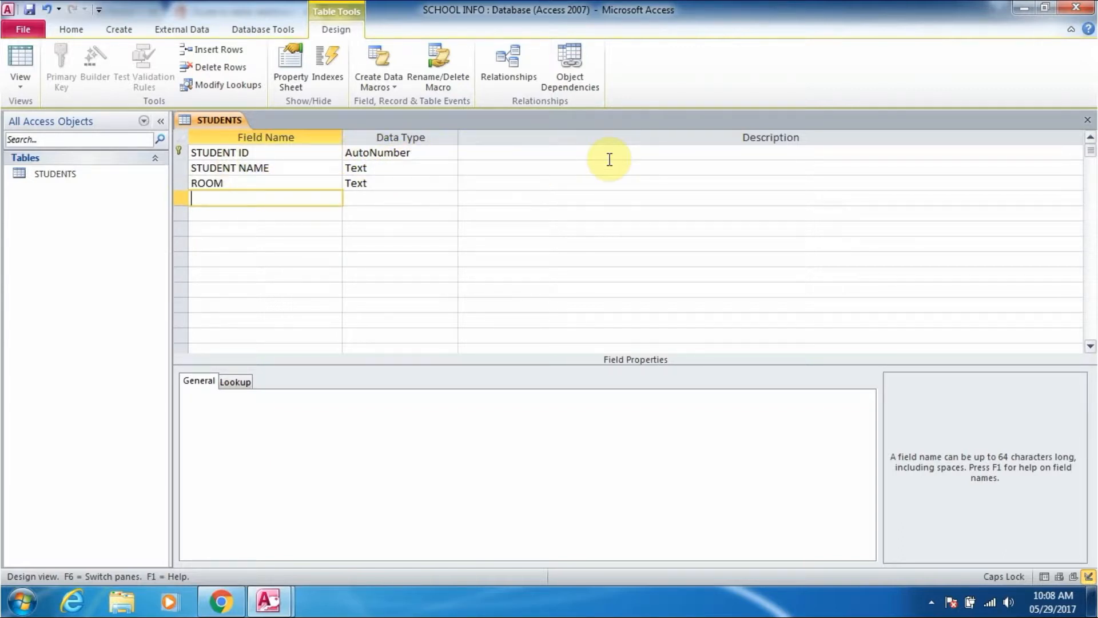
Examine the description cells of the three fields and the data types available for the STUDENT ID field.
left_click(469, 151)
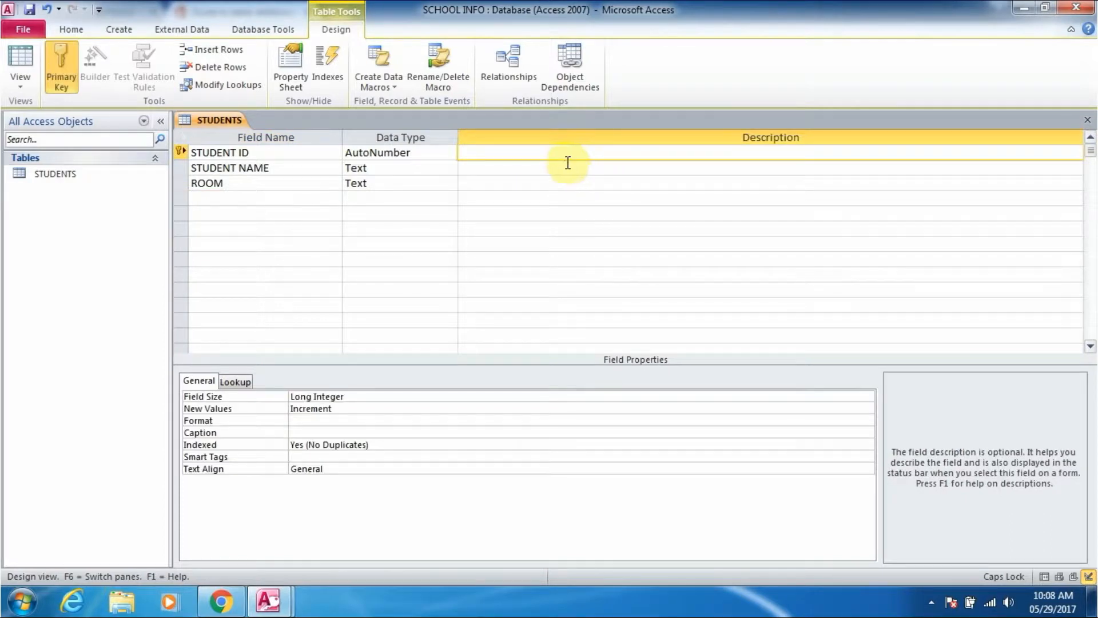
left_click(468, 168)
left_click(477, 183)
left_click(476, 154)
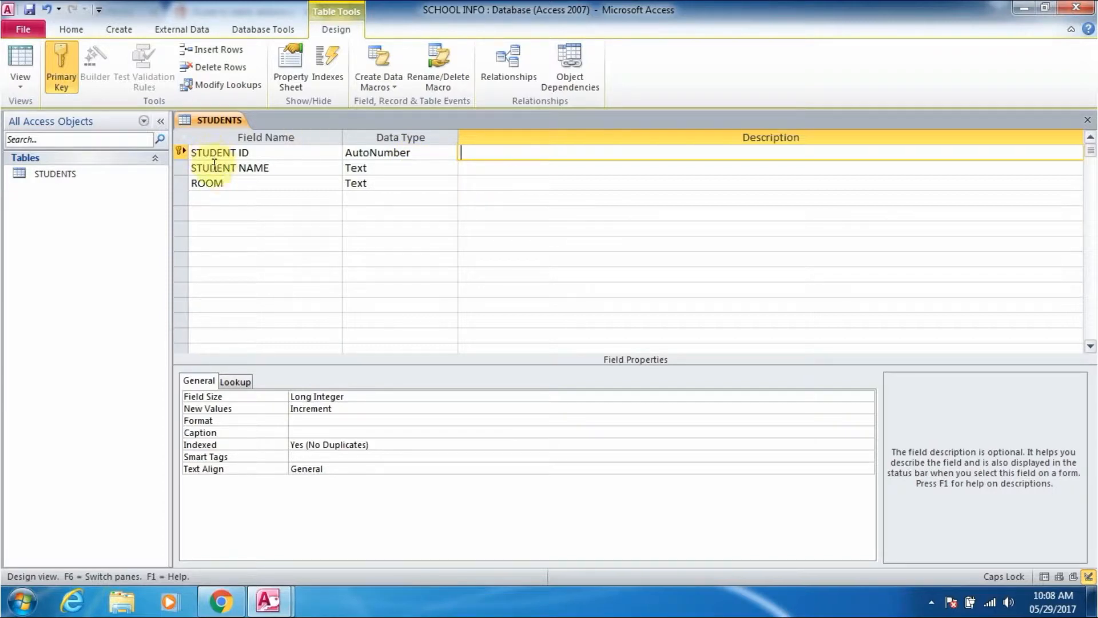
left_click(254, 153)
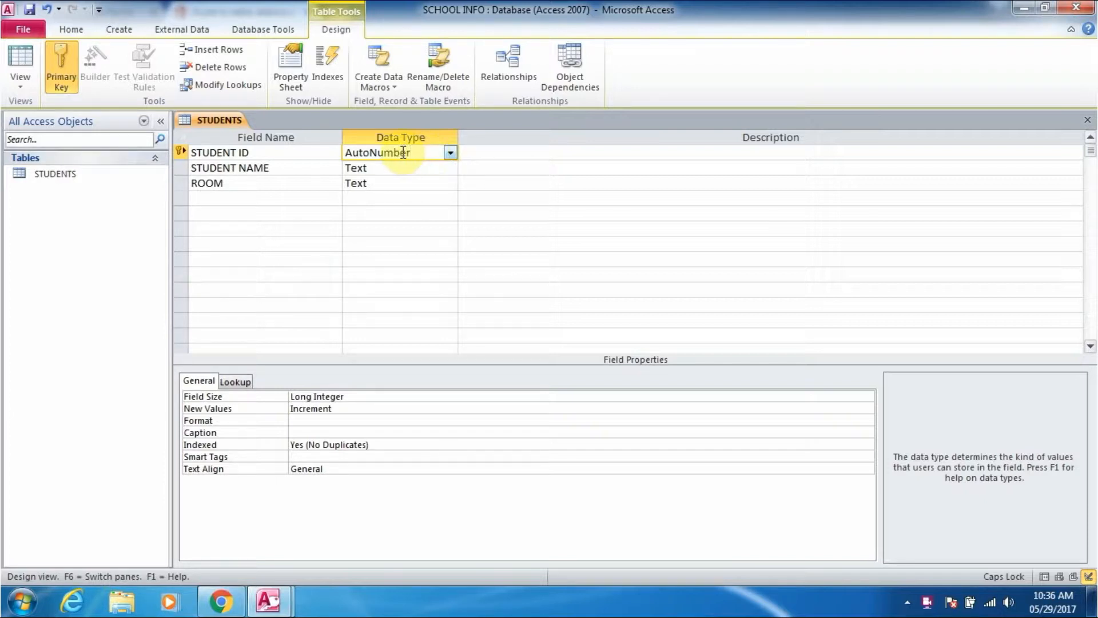
left_click(451, 155)
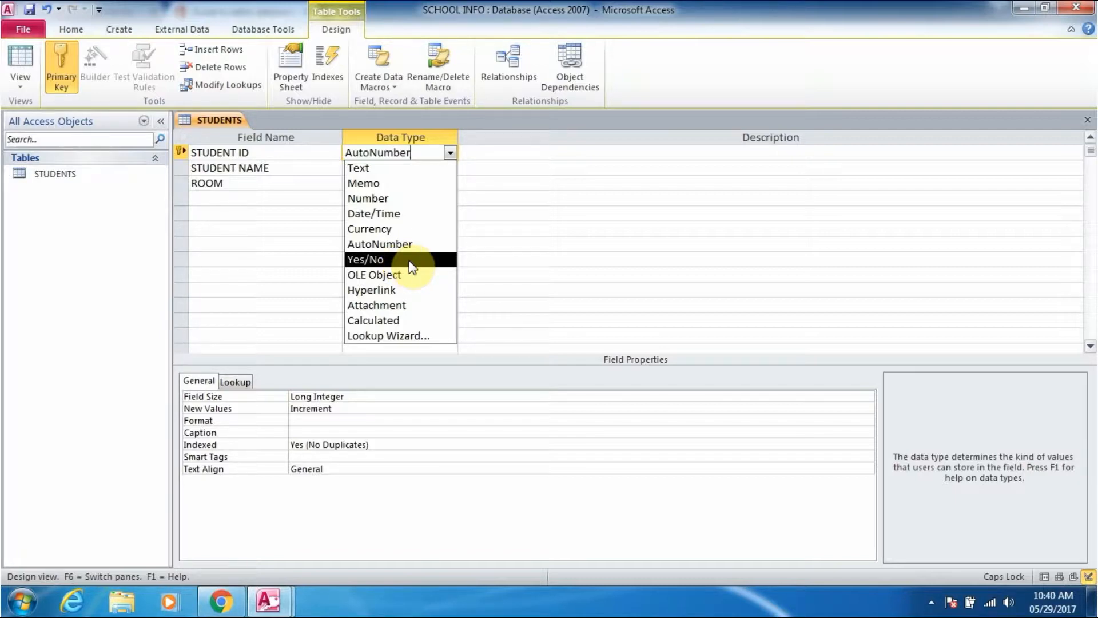
left_click(495, 154)
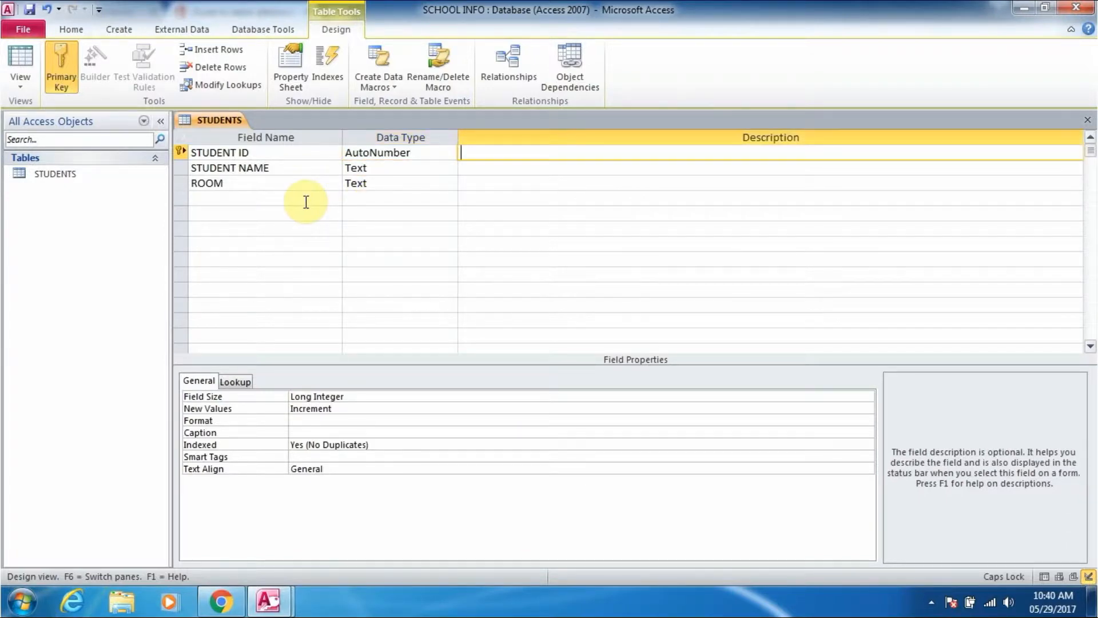
left_click(288, 200)
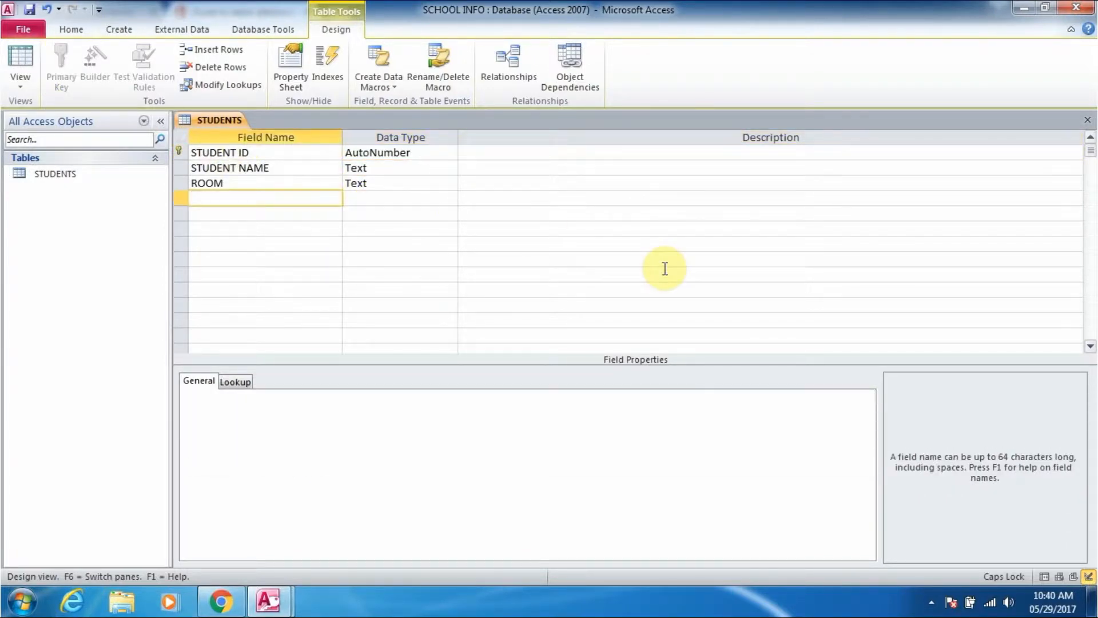
Set the data type of STUDENT ID to Text and the data type of ROOM to Number.
left_click(418, 152)
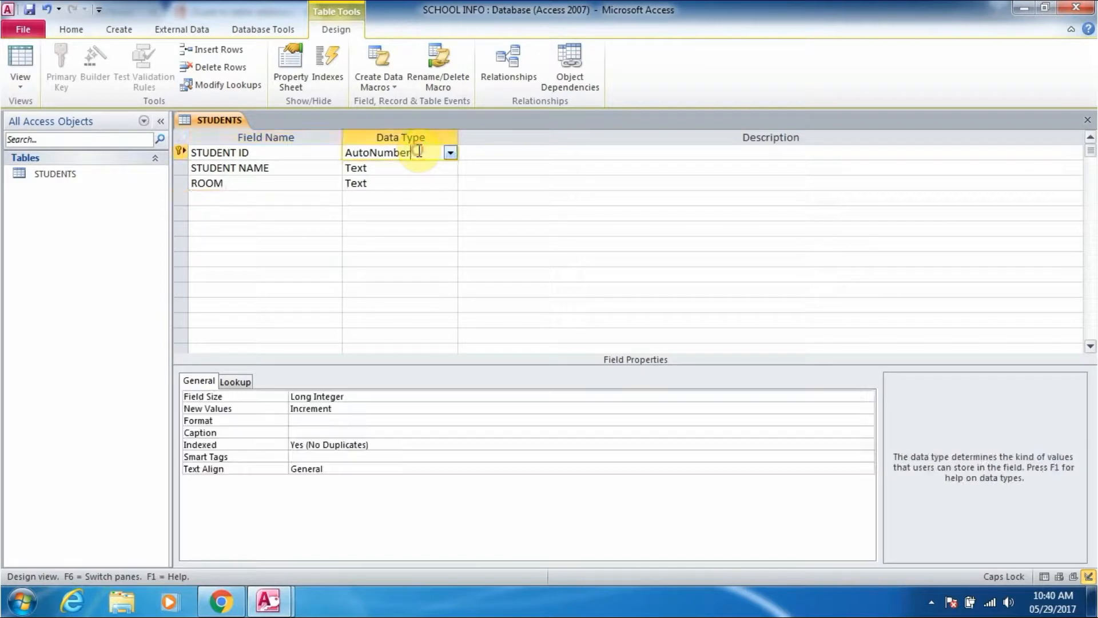
left_click(451, 153)
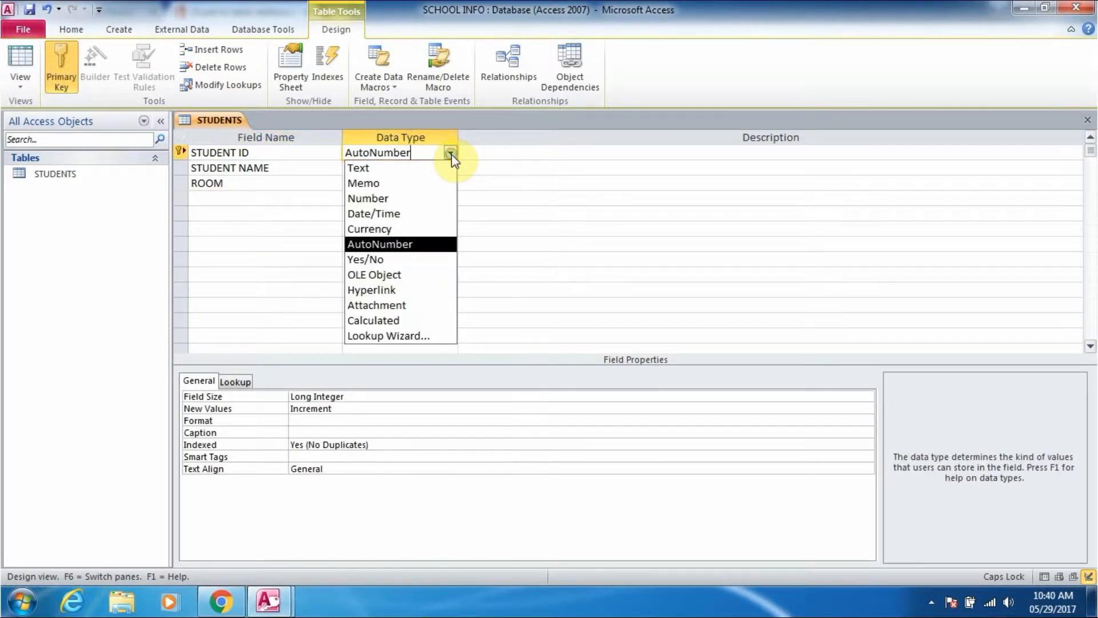
left_click(381, 169)
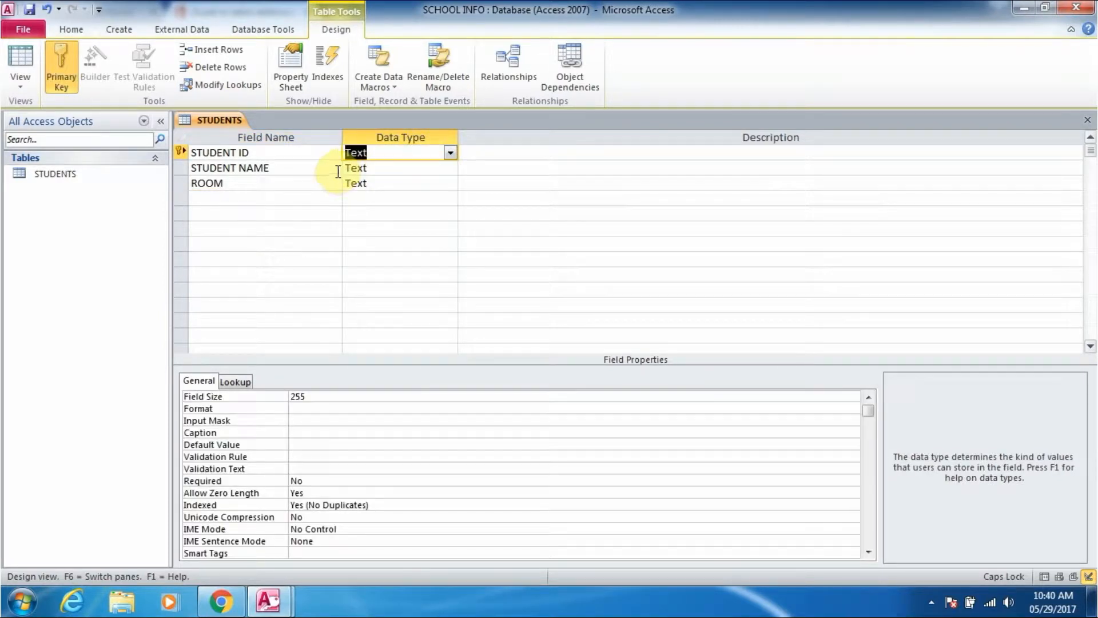
left_click(400, 183)
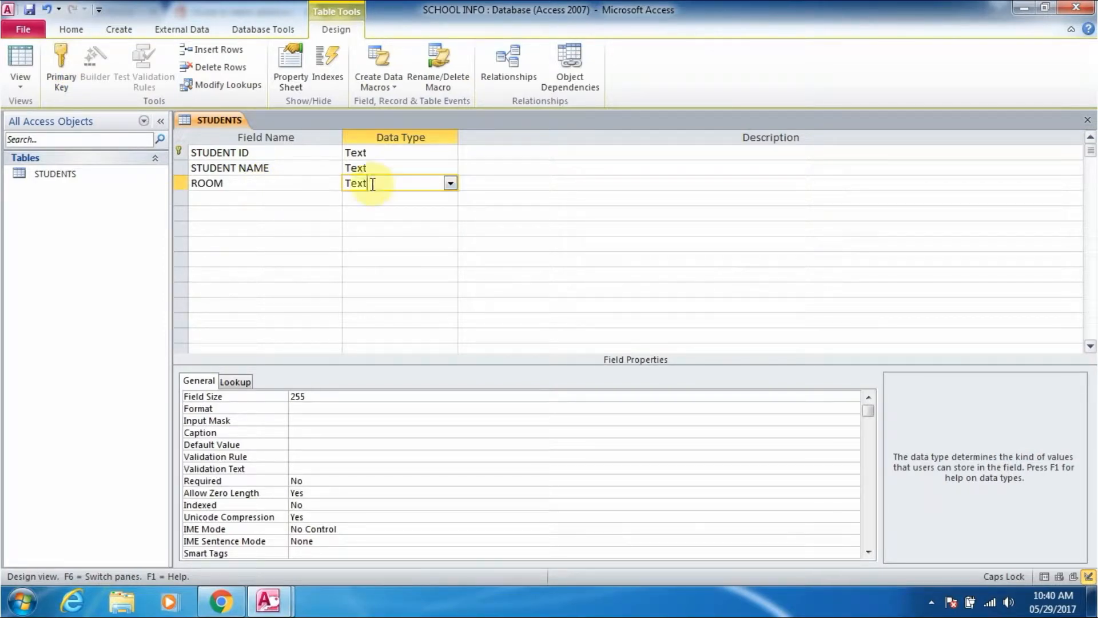
left_click(451, 183)
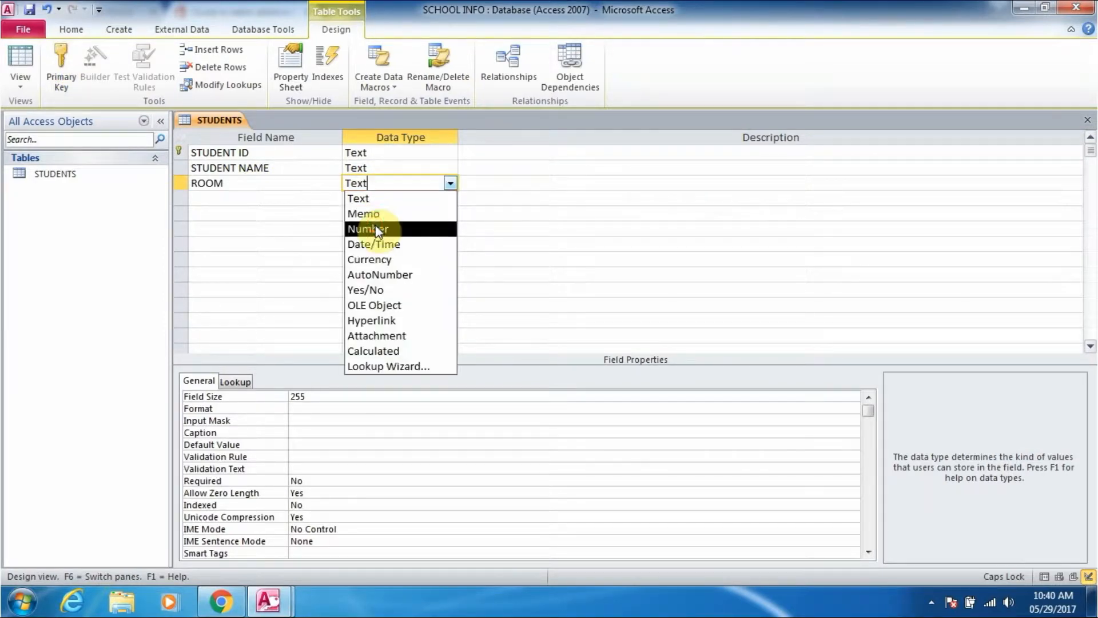
left_click(378, 229)
left_click(297, 208)
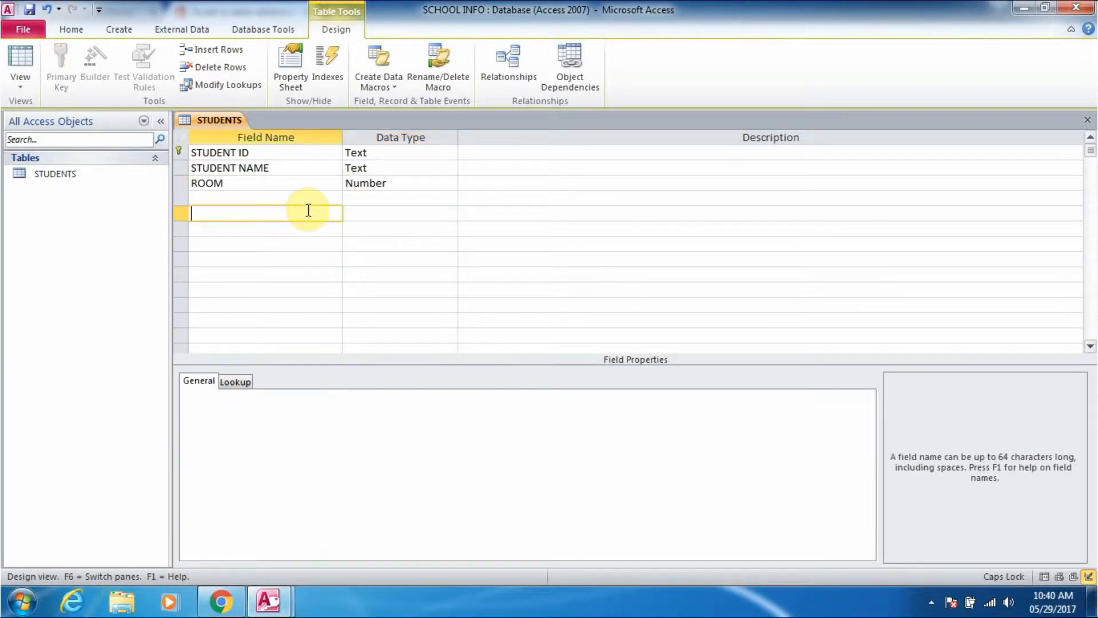
Examine the field properties of the STUDENT ID, STUDENT NAME and ROOM fields.
left_click(425, 181)
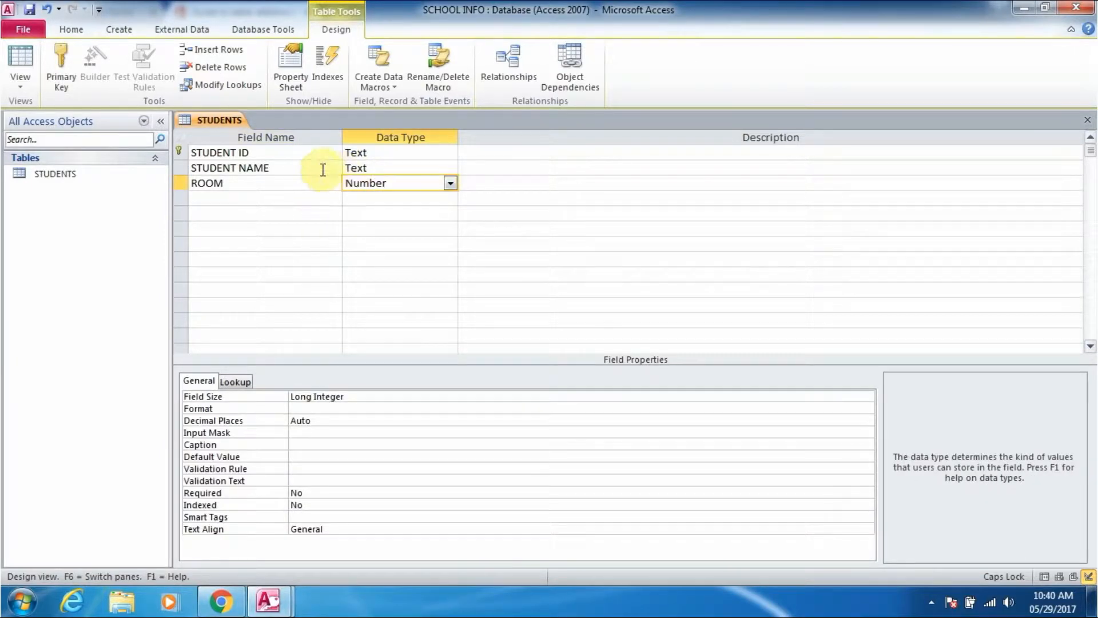
left_click(421, 157)
left_click(274, 155)
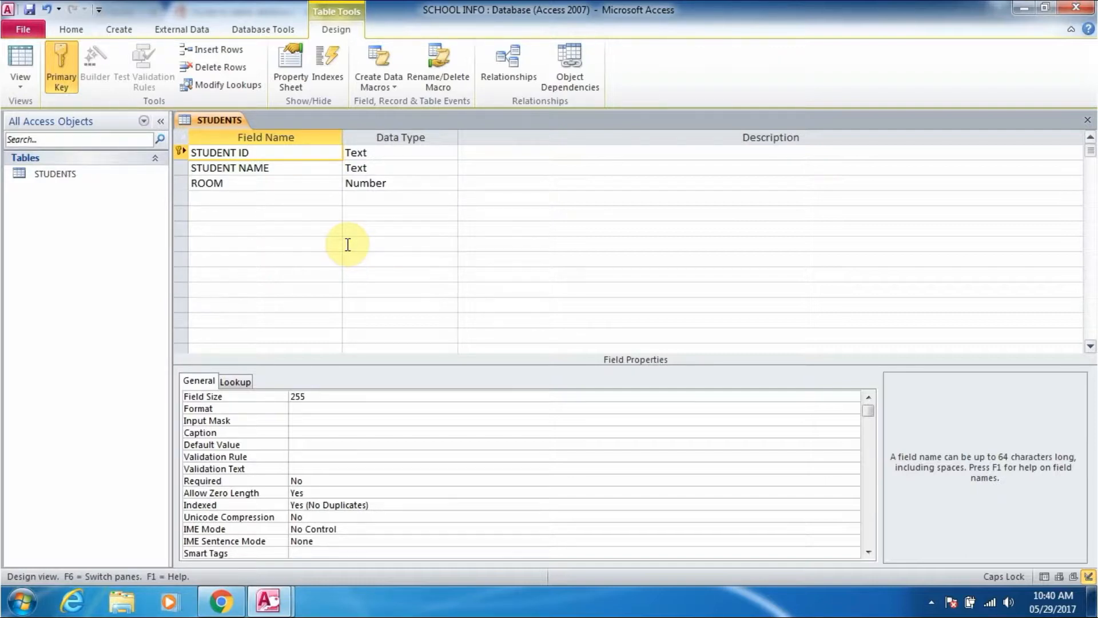
left_click(292, 166)
left_click(291, 182)
left_click(276, 152)
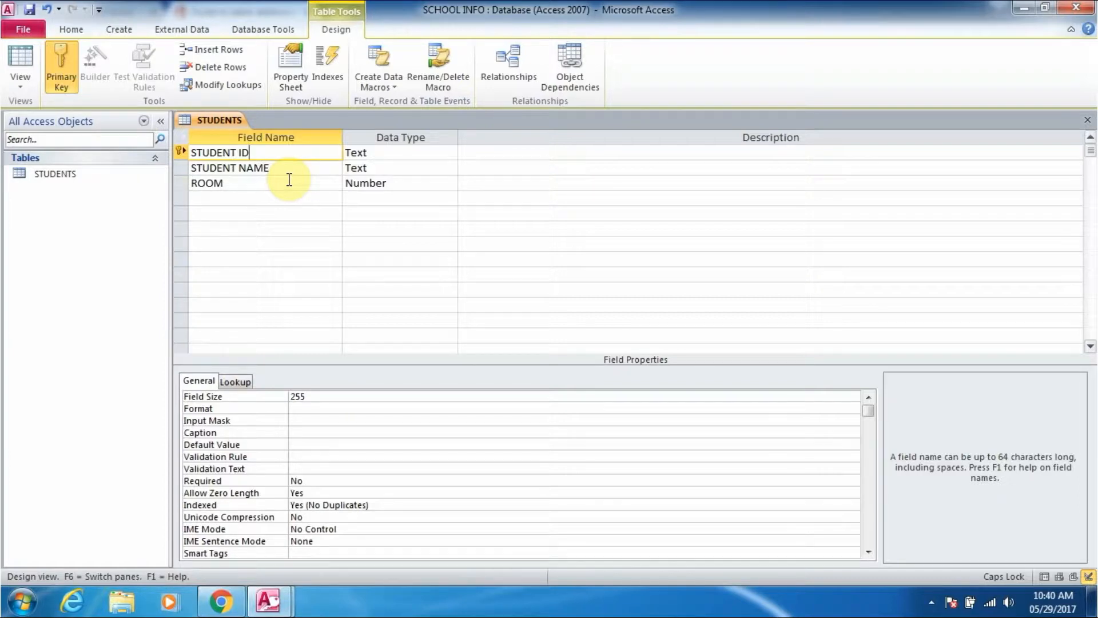
left_click(294, 182)
left_click(293, 154)
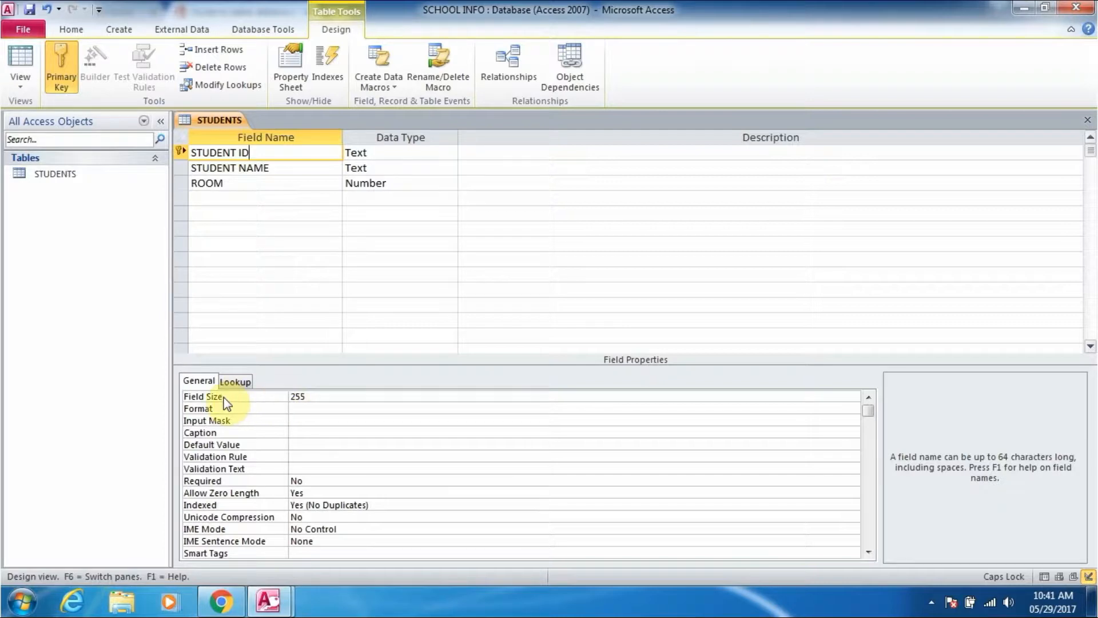
Set the field size of the STUDENT ID field to 5.
left_click(317, 396)
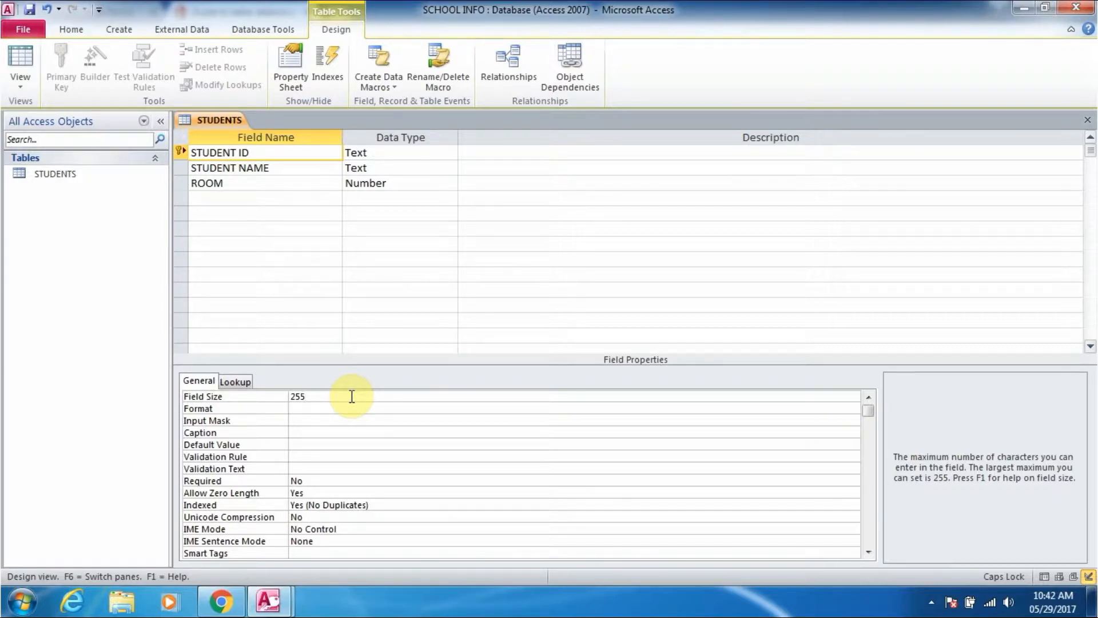
left_click(339, 396)
left_click(264, 394)
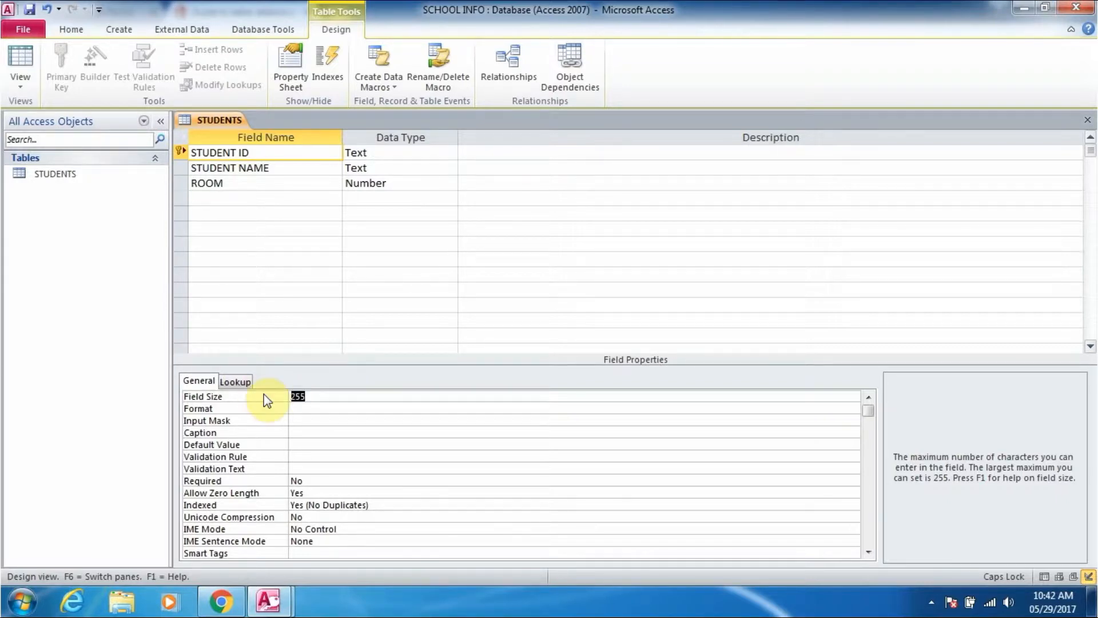
type("5")
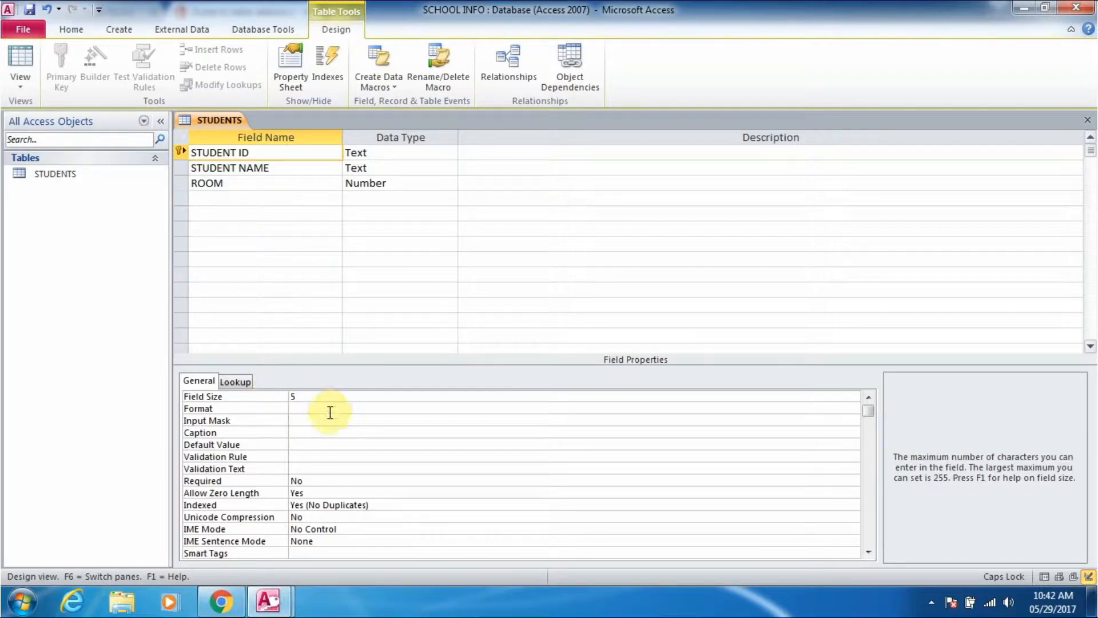
Set the field size of the STUDENT NAME field to 35.
left_click(283, 167)
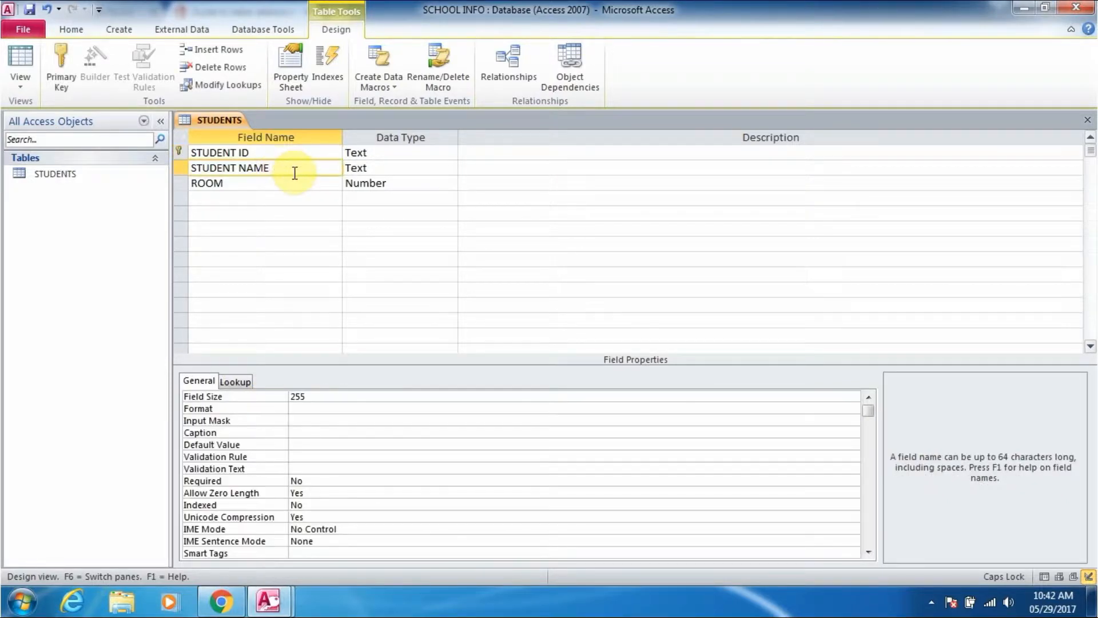
left_click(312, 395)
double_click(282, 395)
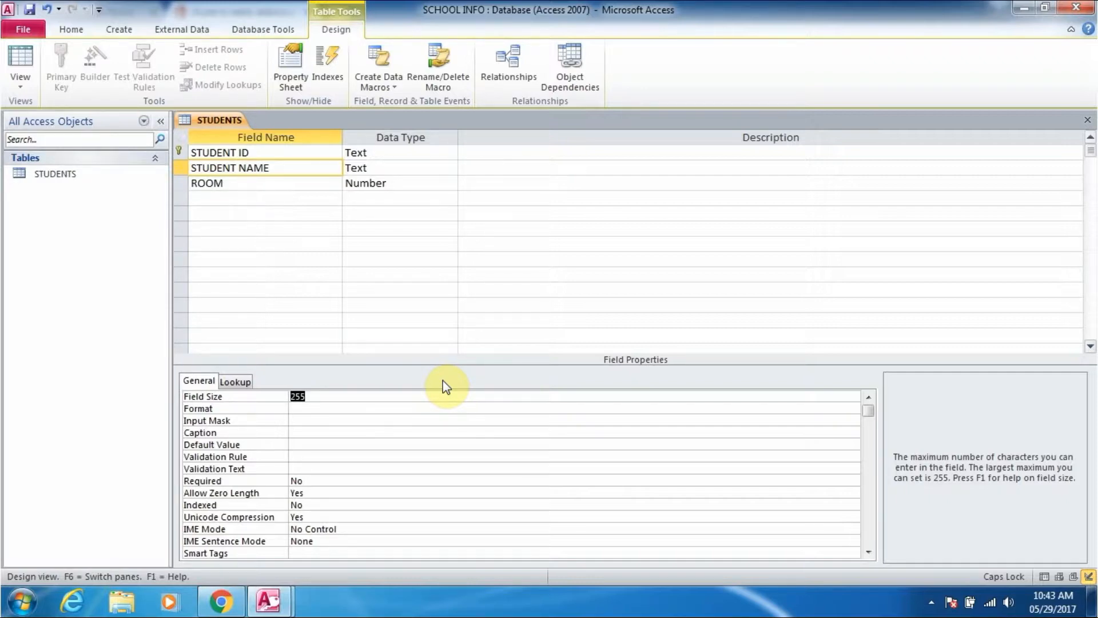
type("35")
Review the number sizes available for the ROOM field and set its field size to Integer.
left_click(303, 181)
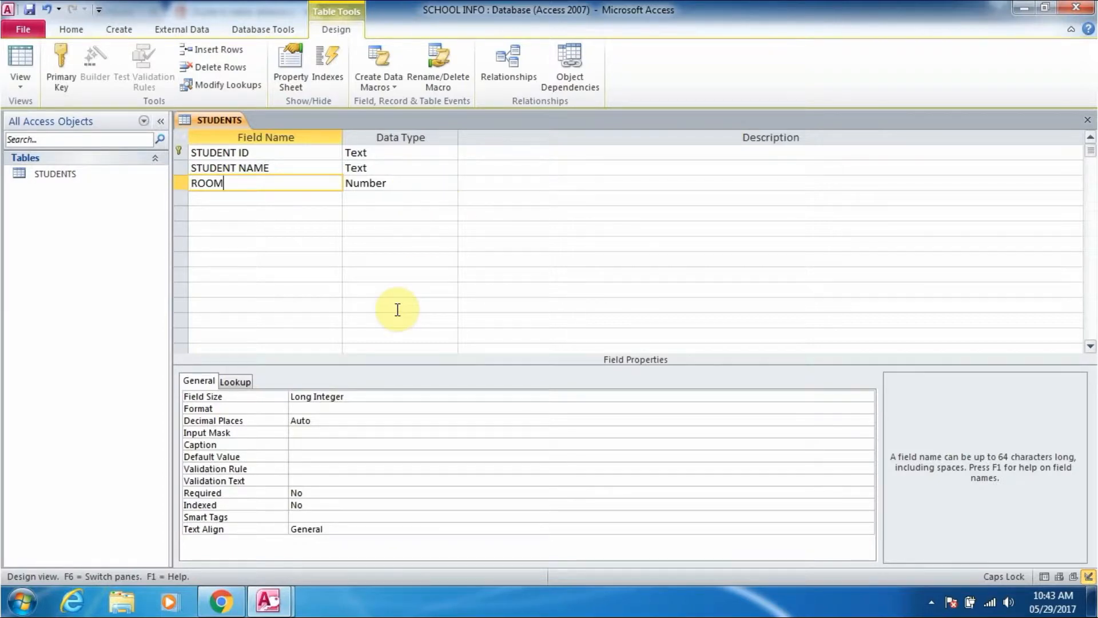
left_click(418, 397)
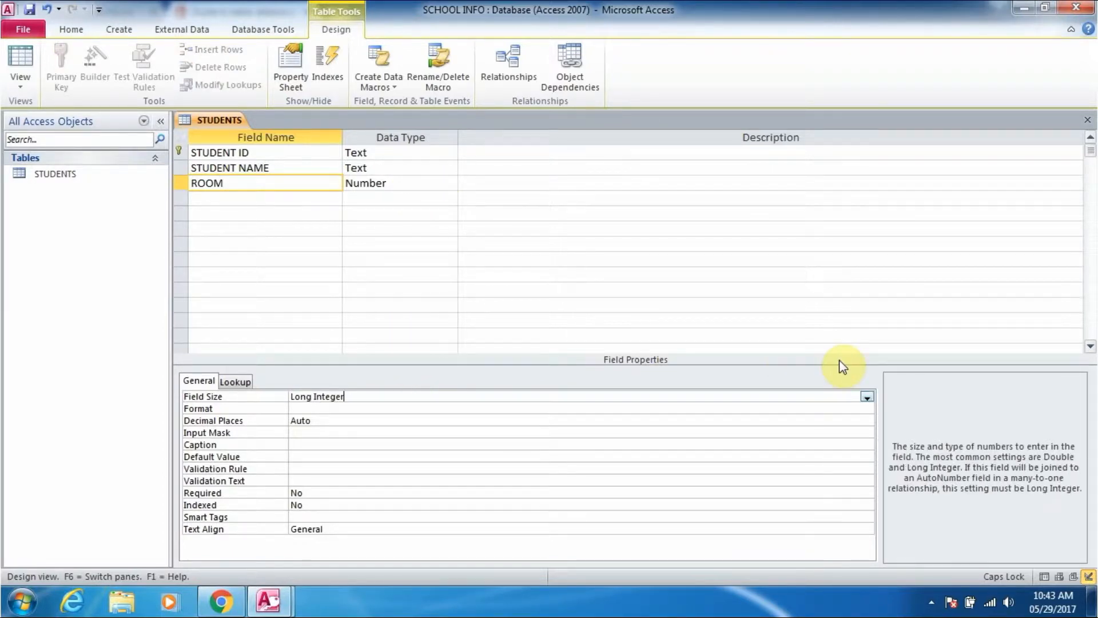
left_click(866, 398)
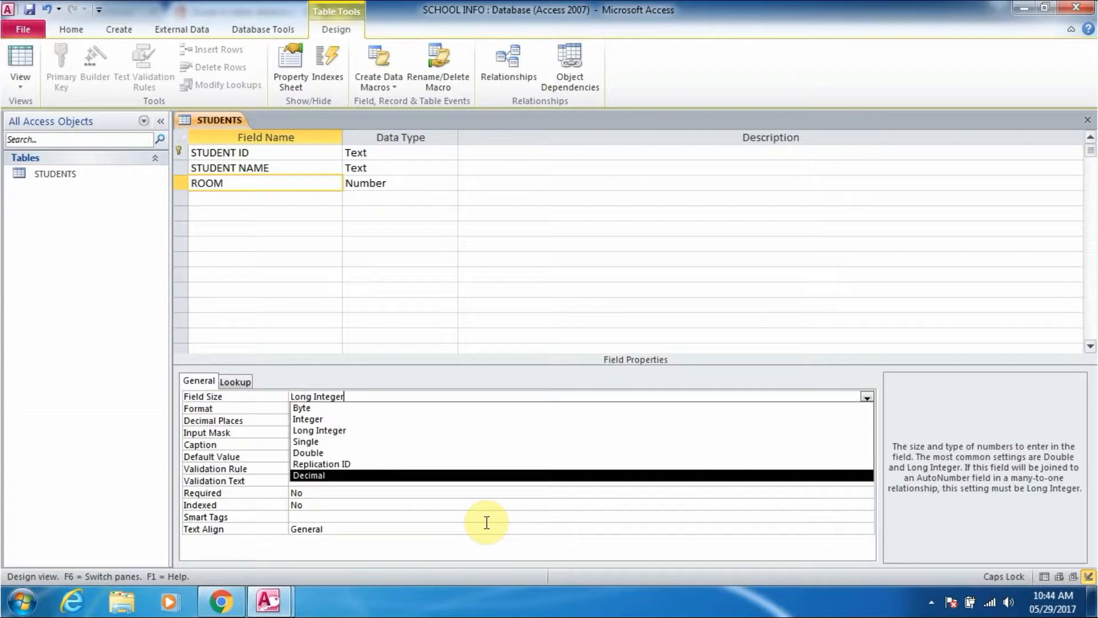
left_click(284, 184)
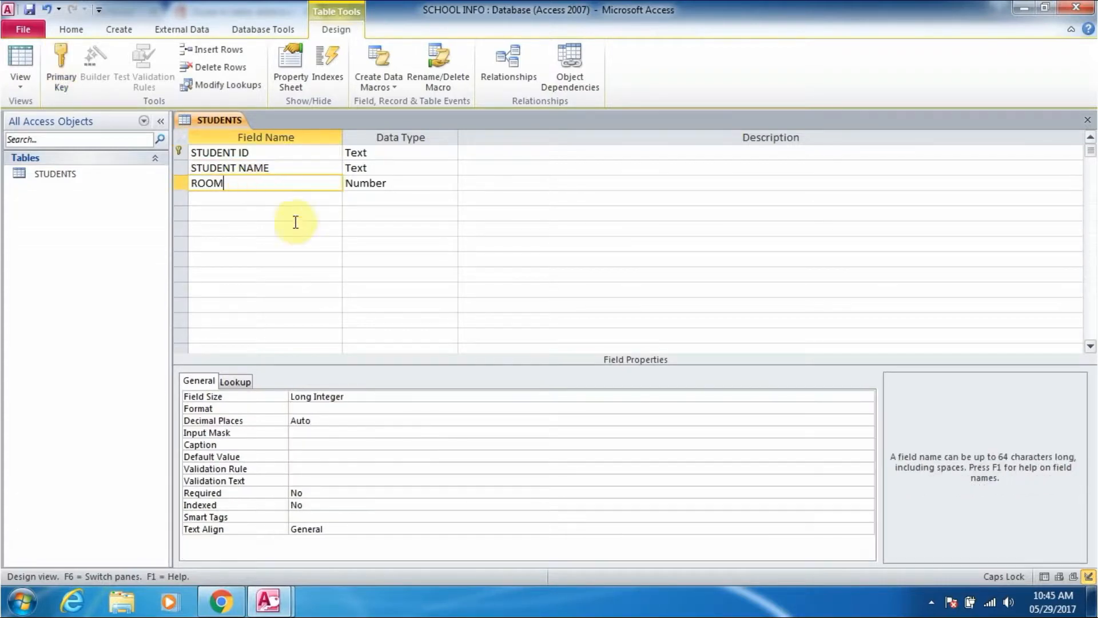
left_click(354, 396)
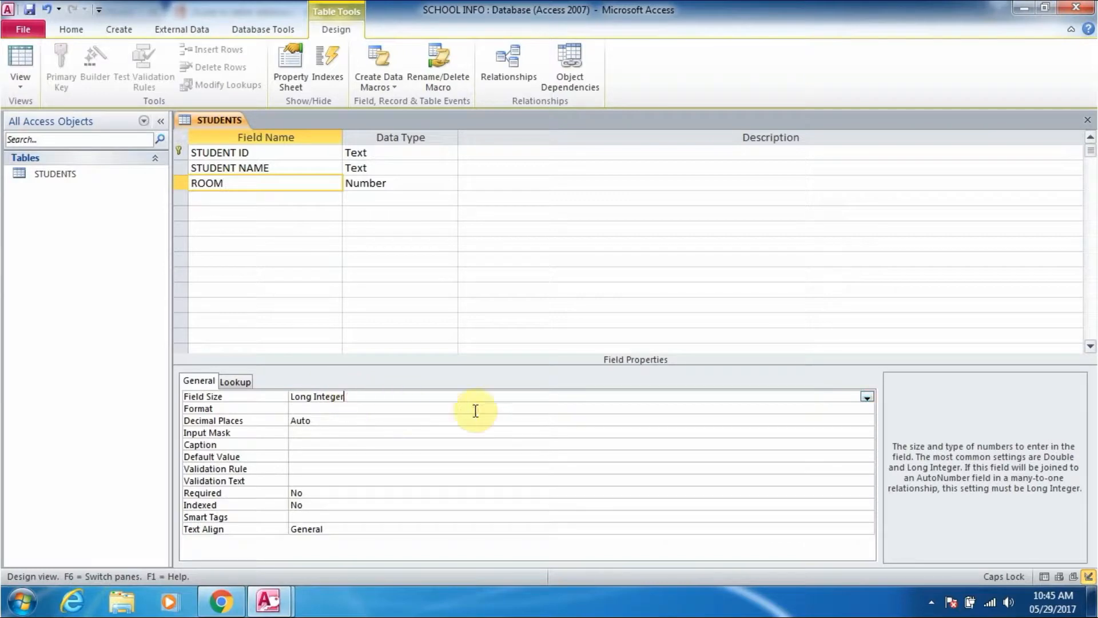
left_click(866, 397)
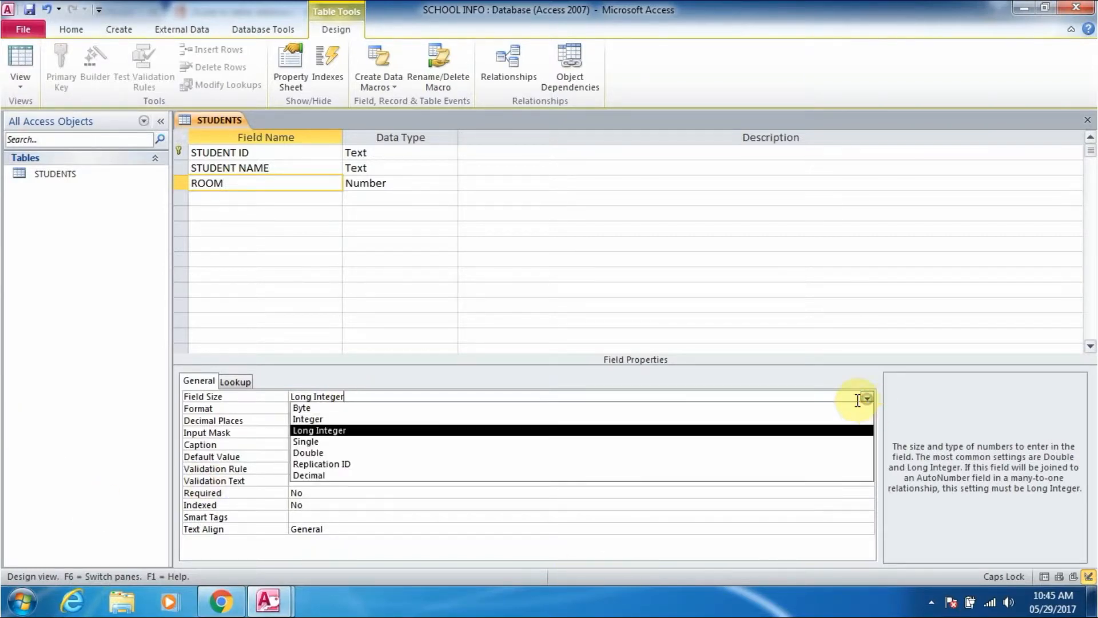
left_click(502, 422)
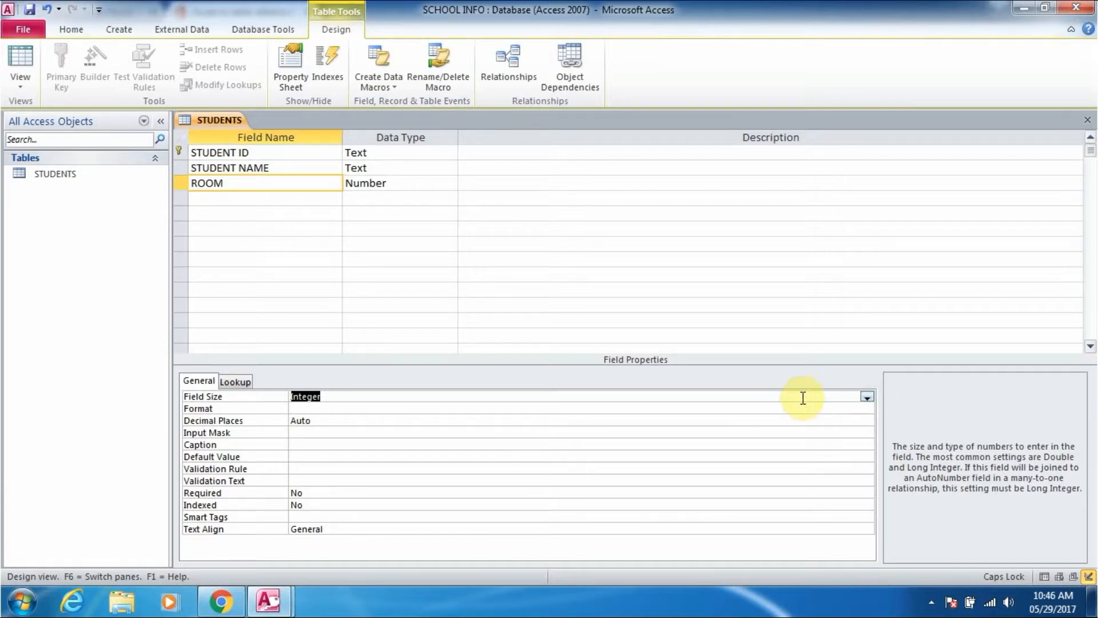
Examine the display formats available for the ROOM field without choosing one.
left_click(306, 399)
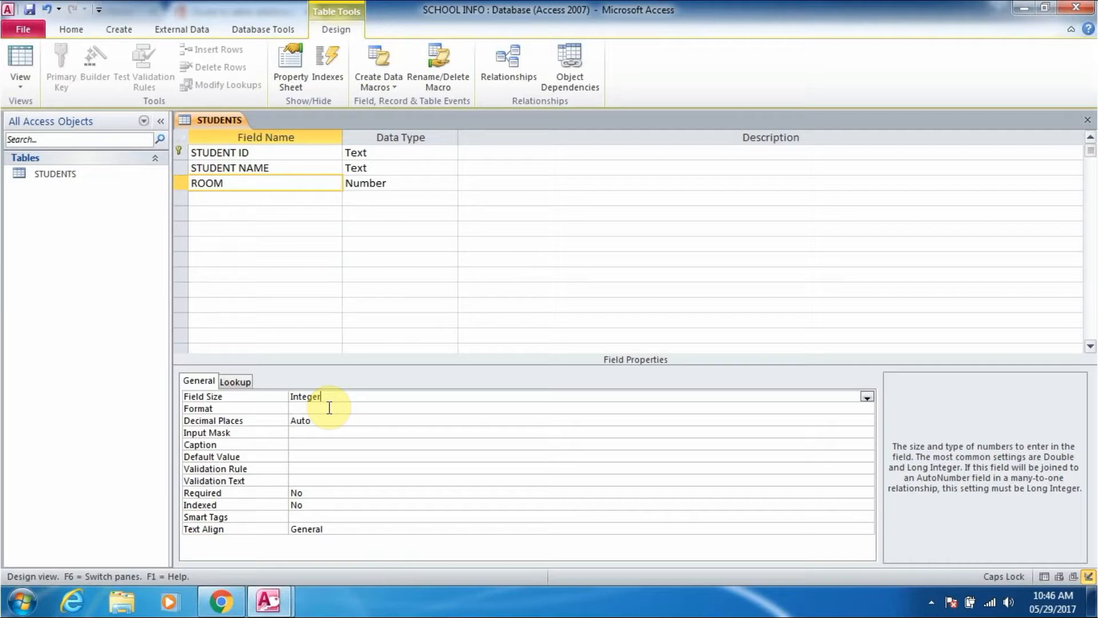
left_click(330, 408)
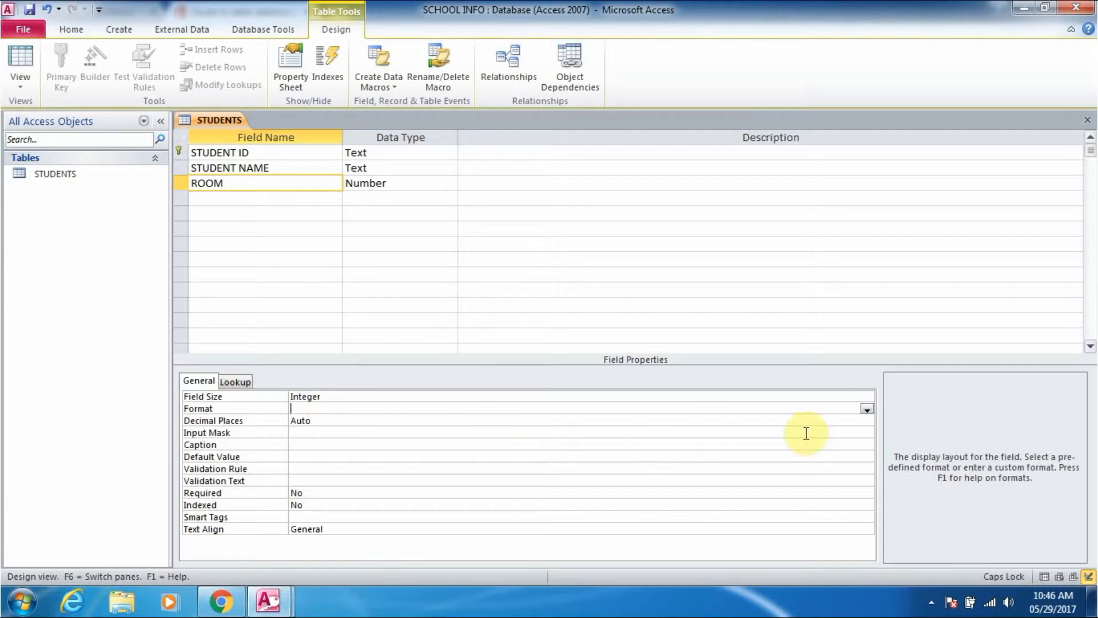
left_click(866, 410)
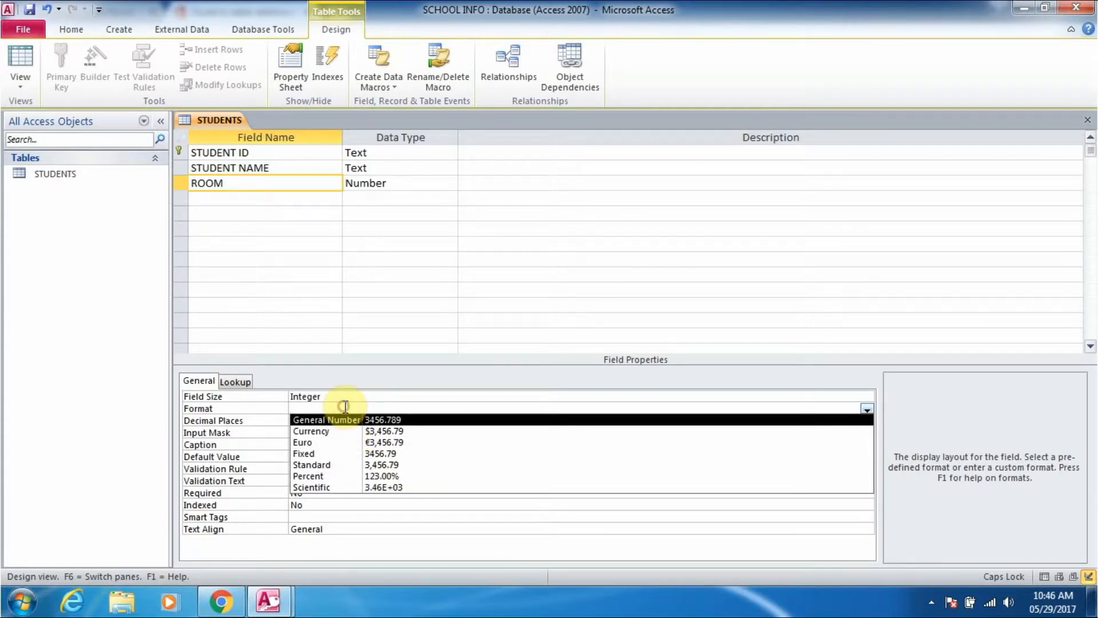
left_click(456, 396)
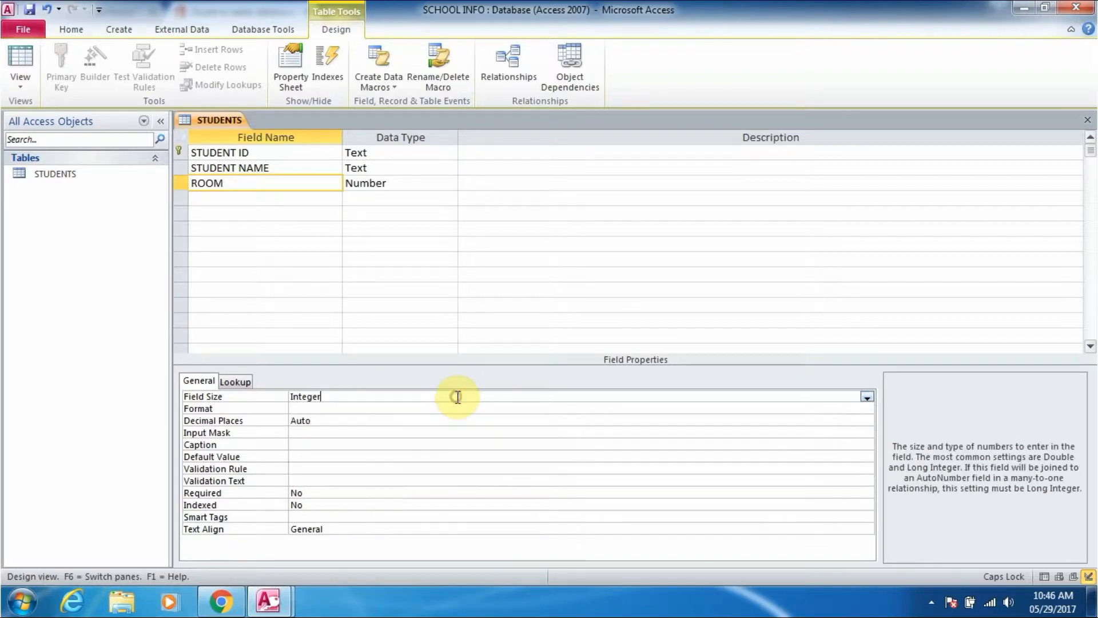
left_click(380, 409)
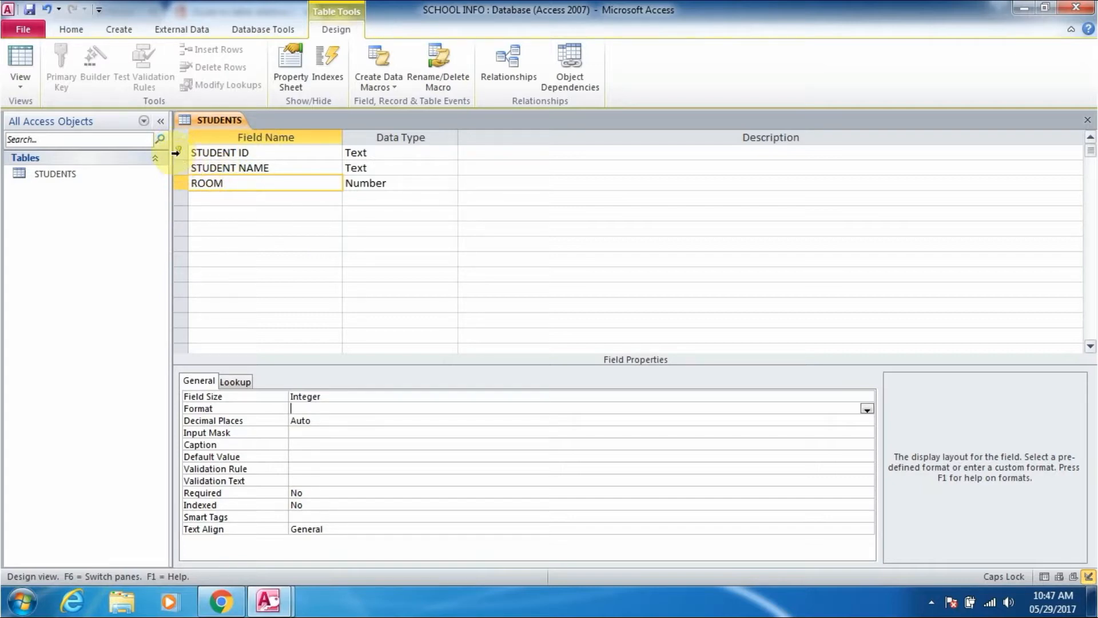
left_click(399, 279)
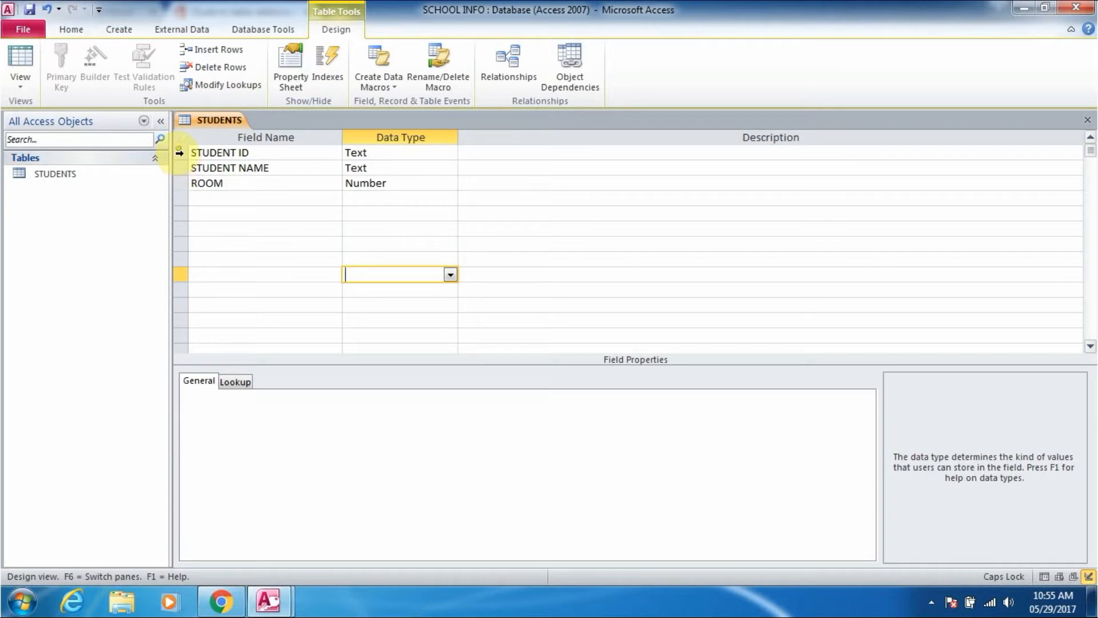
Try ROOM as the table's primary key and return the key to STUDENT ID.
left_click(177, 183)
right_click(177, 182)
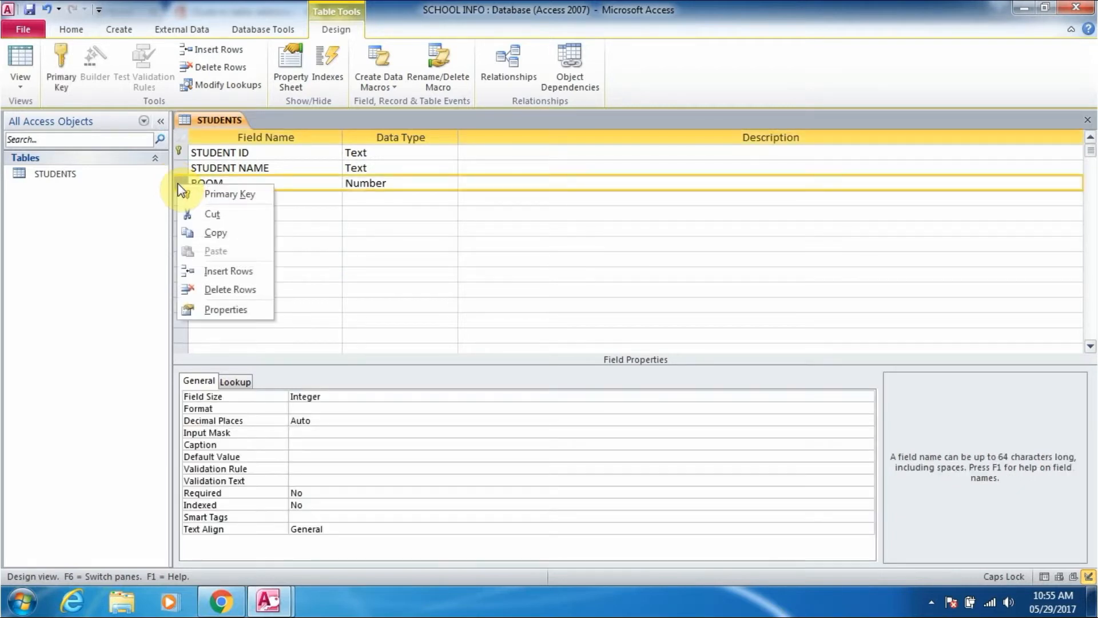
left_click(211, 195)
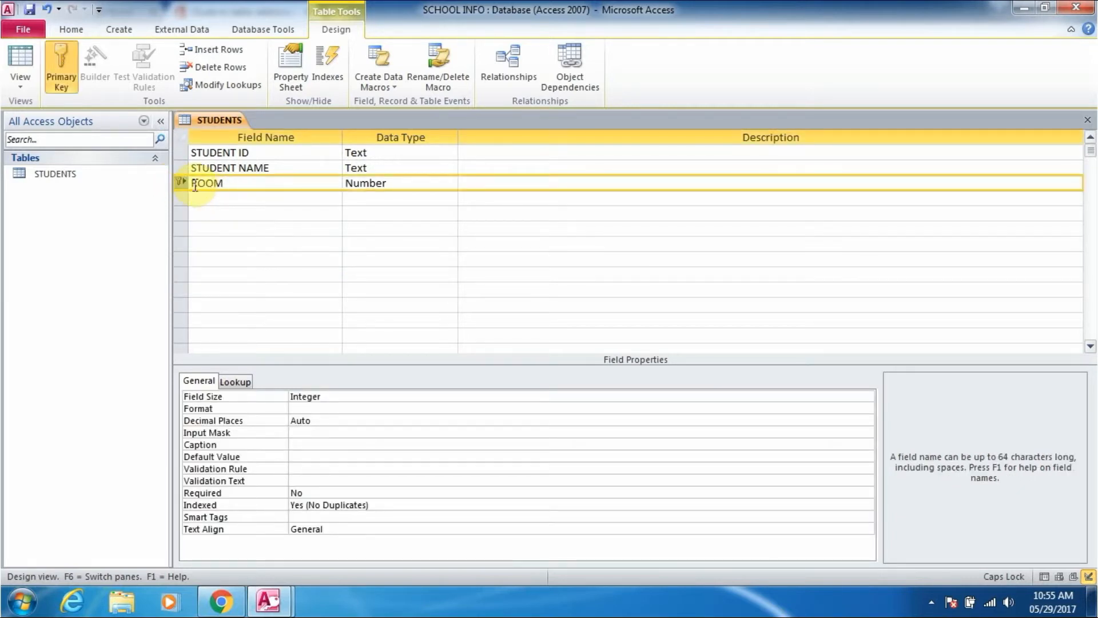
left_click(178, 152)
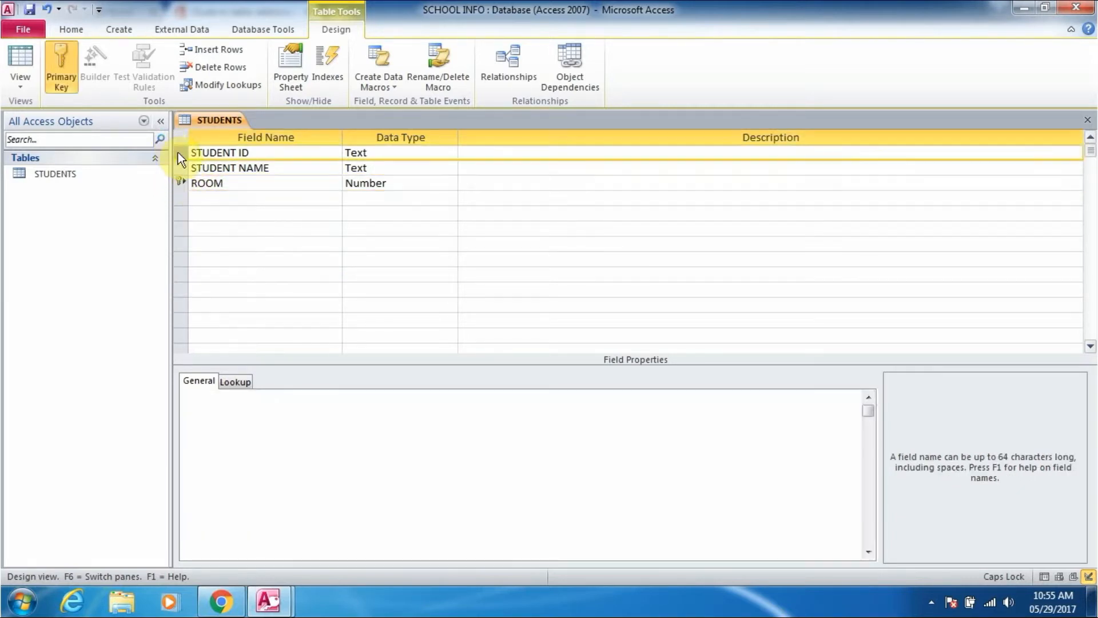
right_click(178, 153)
left_click(213, 165)
Try STUDENT NAME as the table's primary key and restore STUDENT ID as the key.
left_click(180, 169)
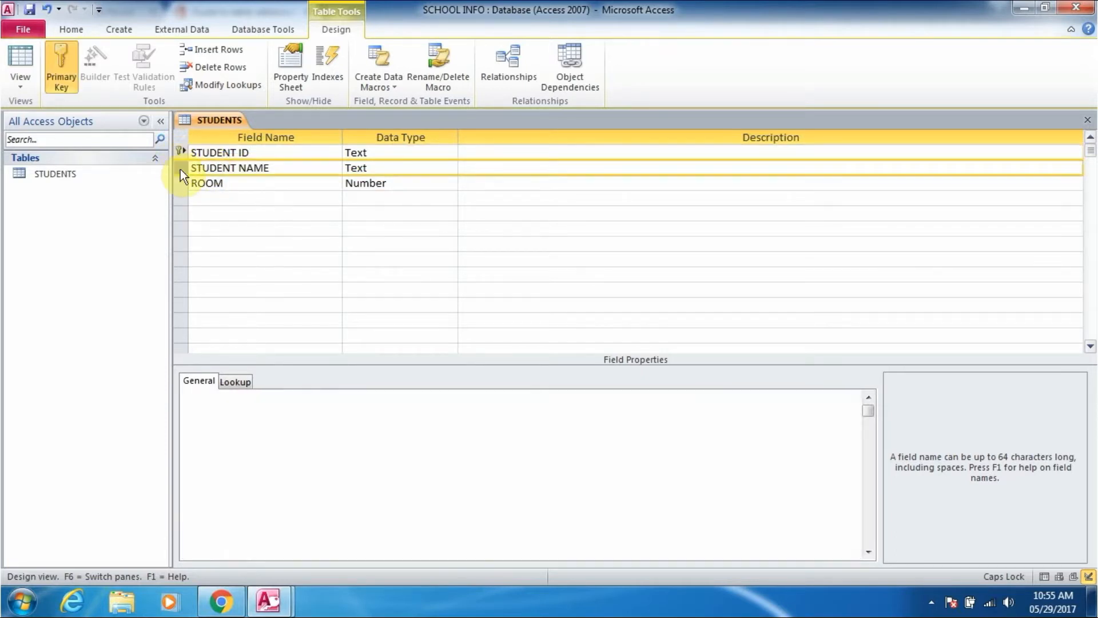
right_click(180, 169)
left_click(207, 178)
right_click(178, 152)
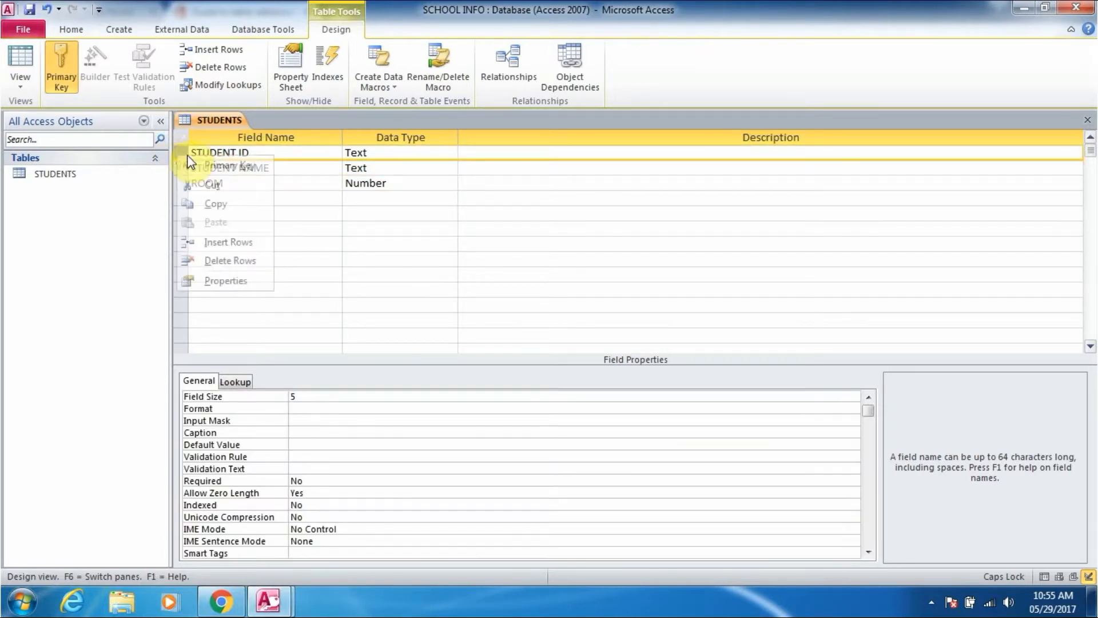
left_click(212, 165)
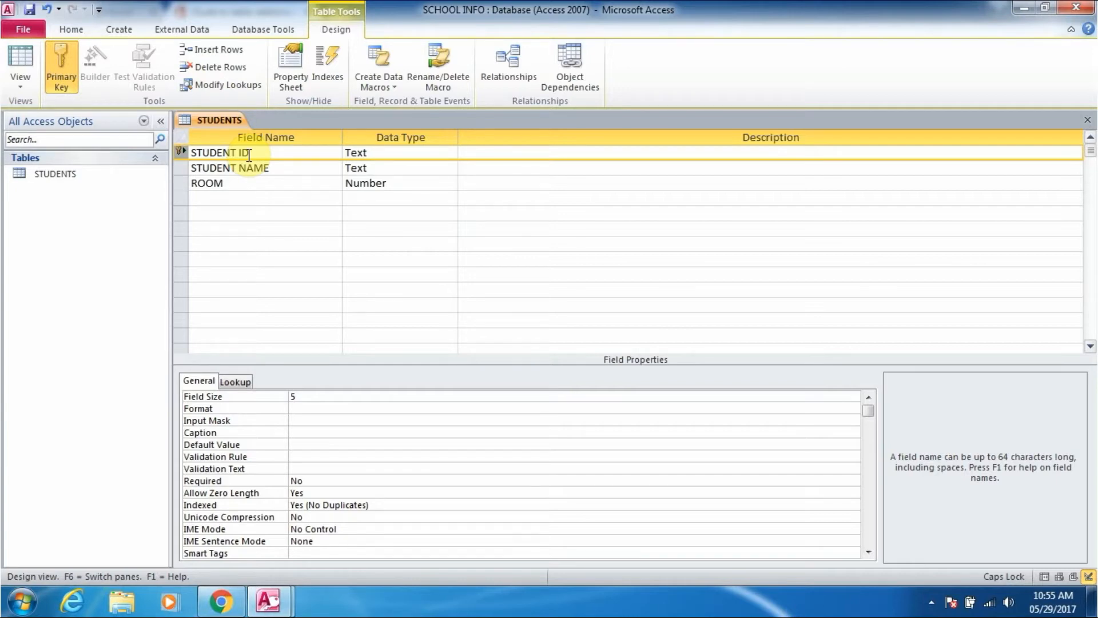
Remove and reapply the primary key on the STUDENT ID field twice.
right_click(179, 153)
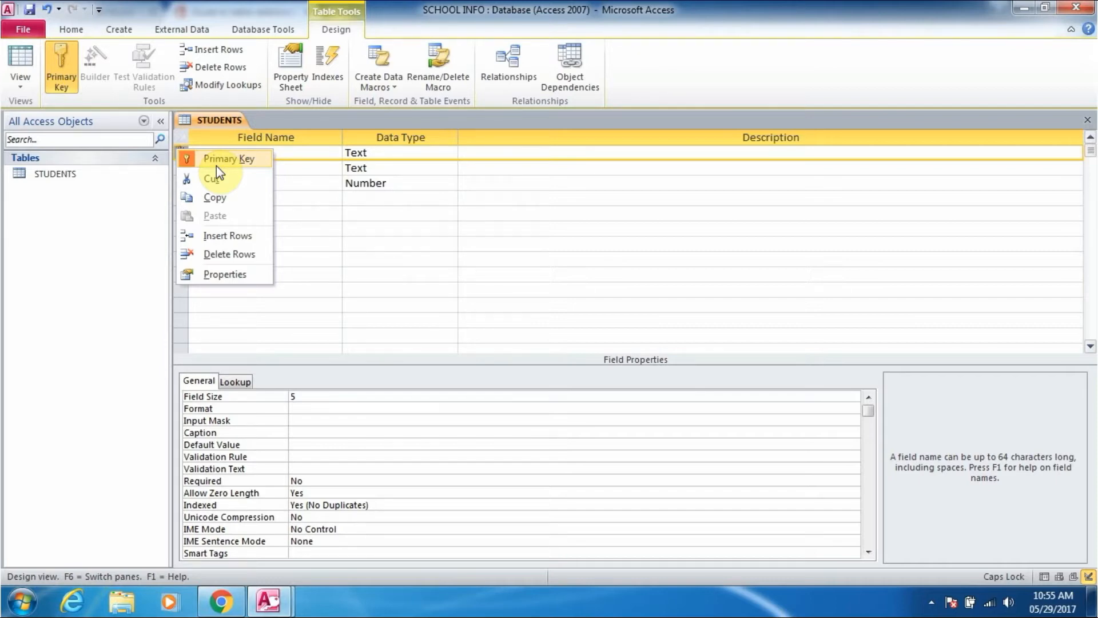
left_click(232, 160)
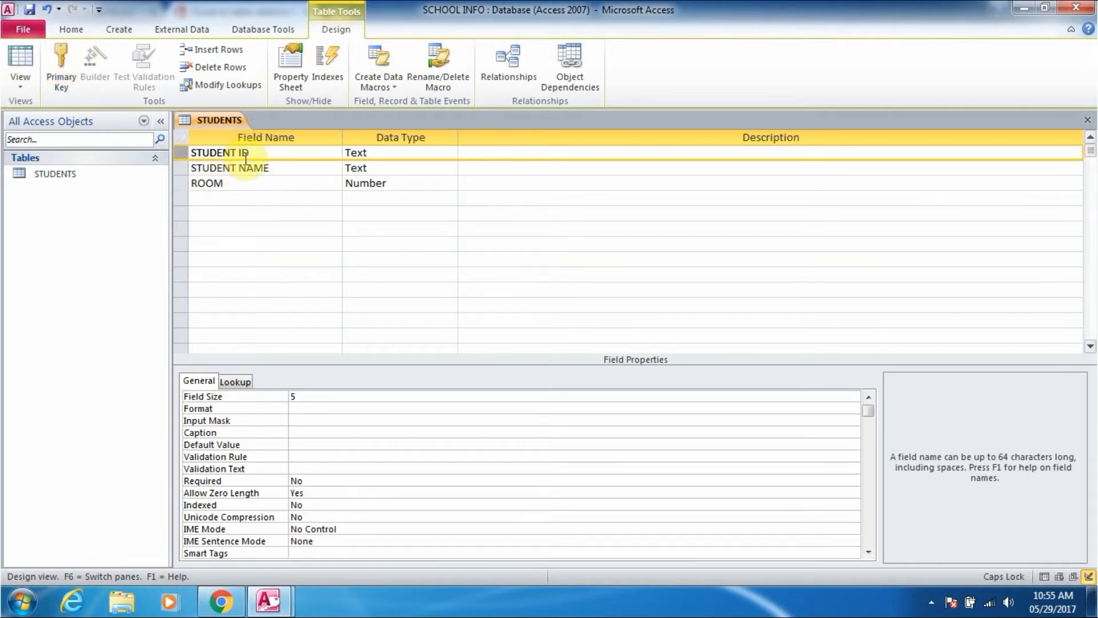
right_click(181, 151)
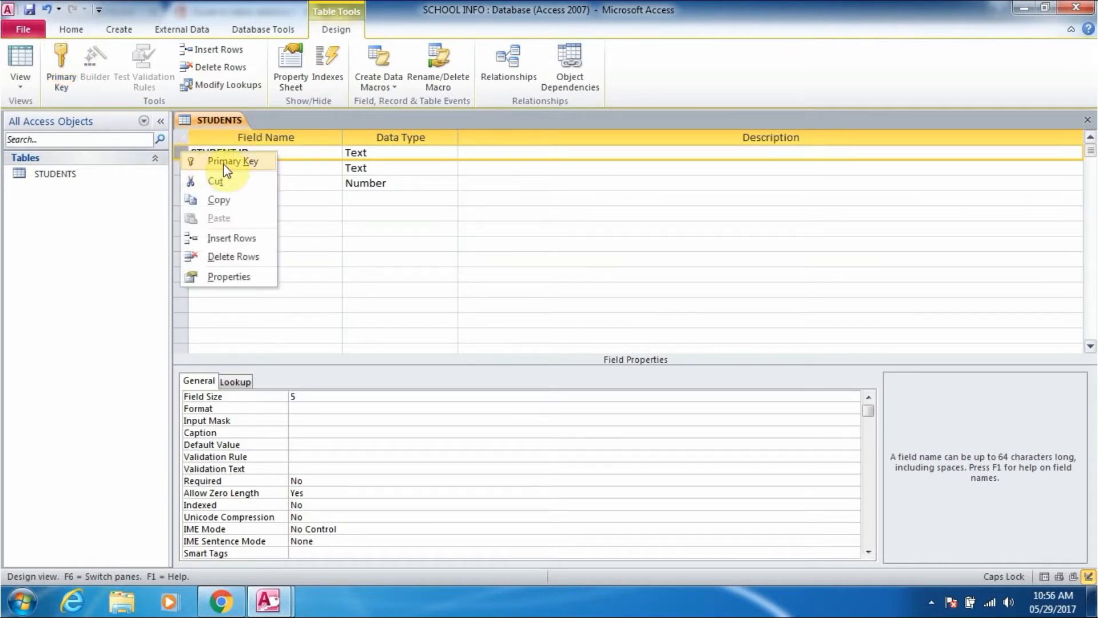
left_click(226, 165)
right_click(178, 150)
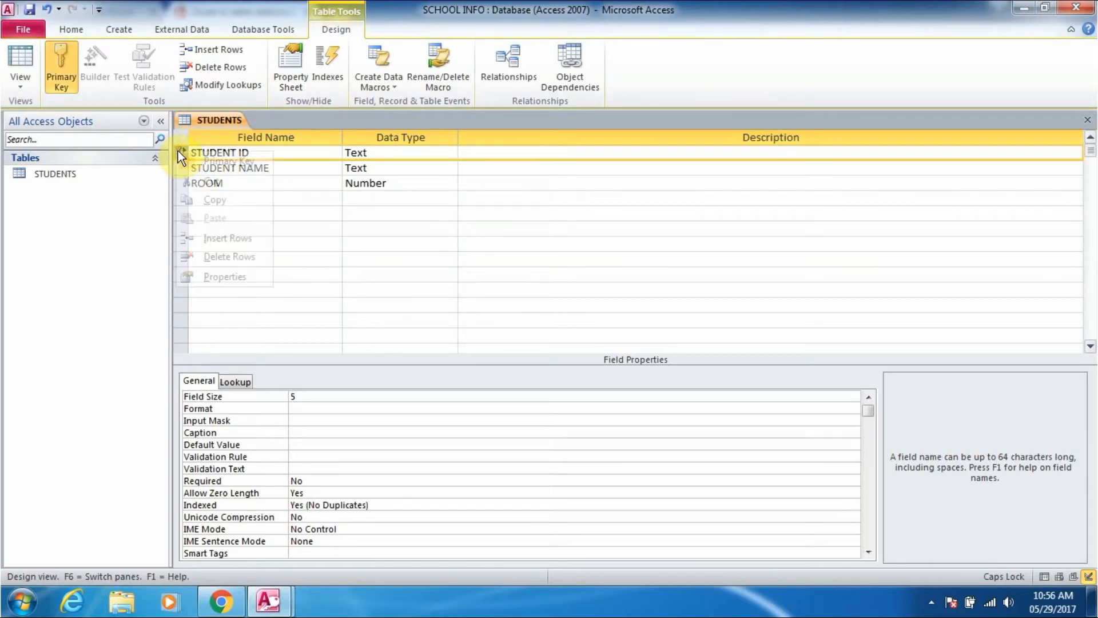
left_click(218, 162)
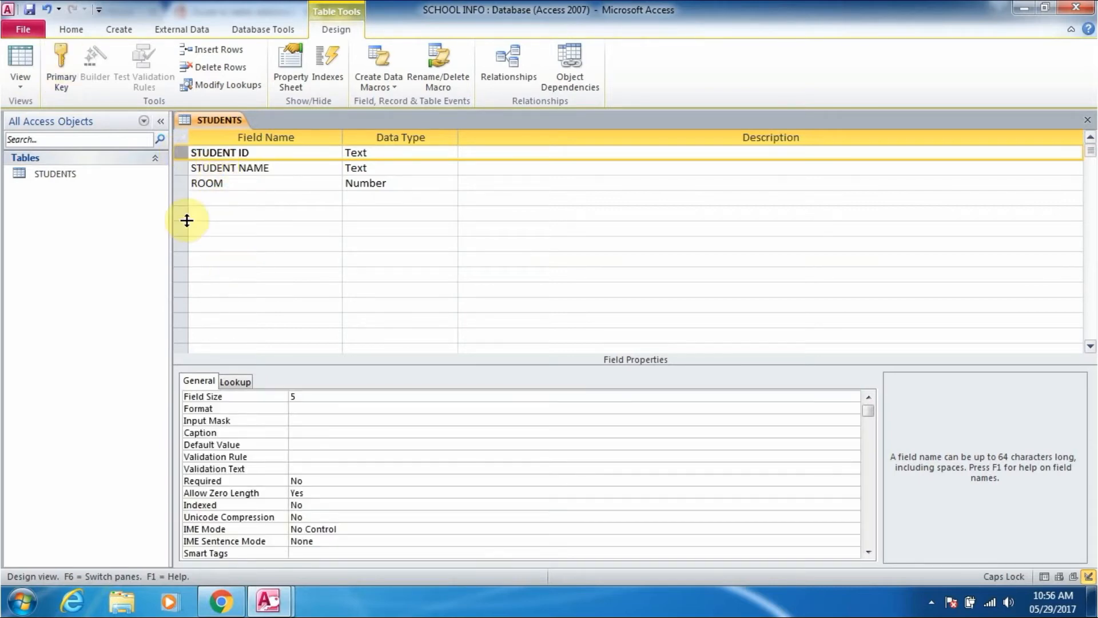
right_click(180, 149)
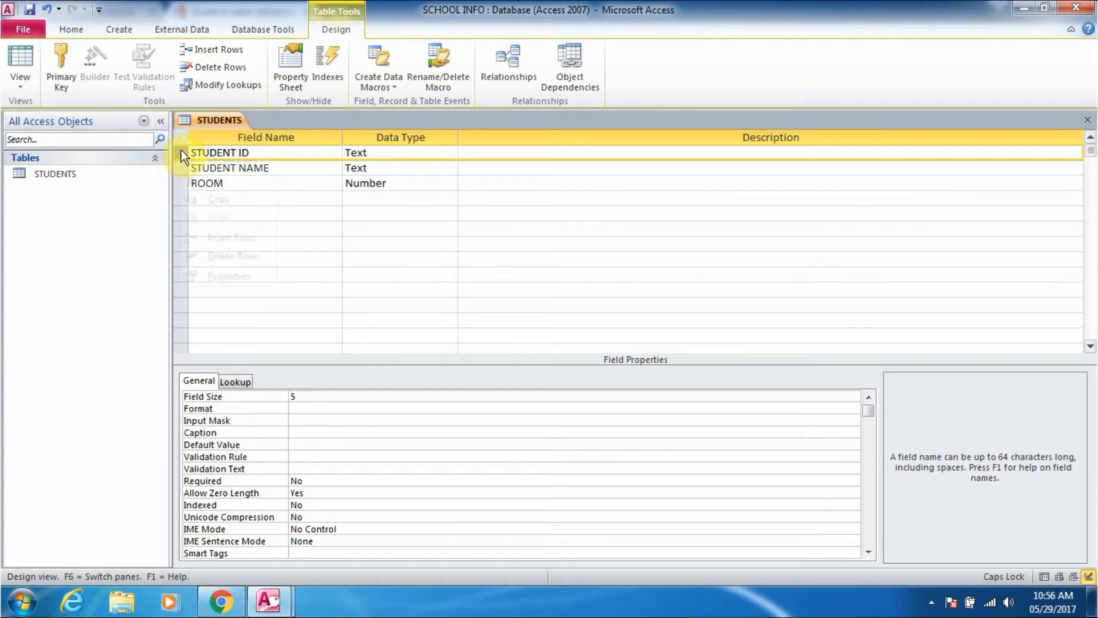
left_click(203, 157)
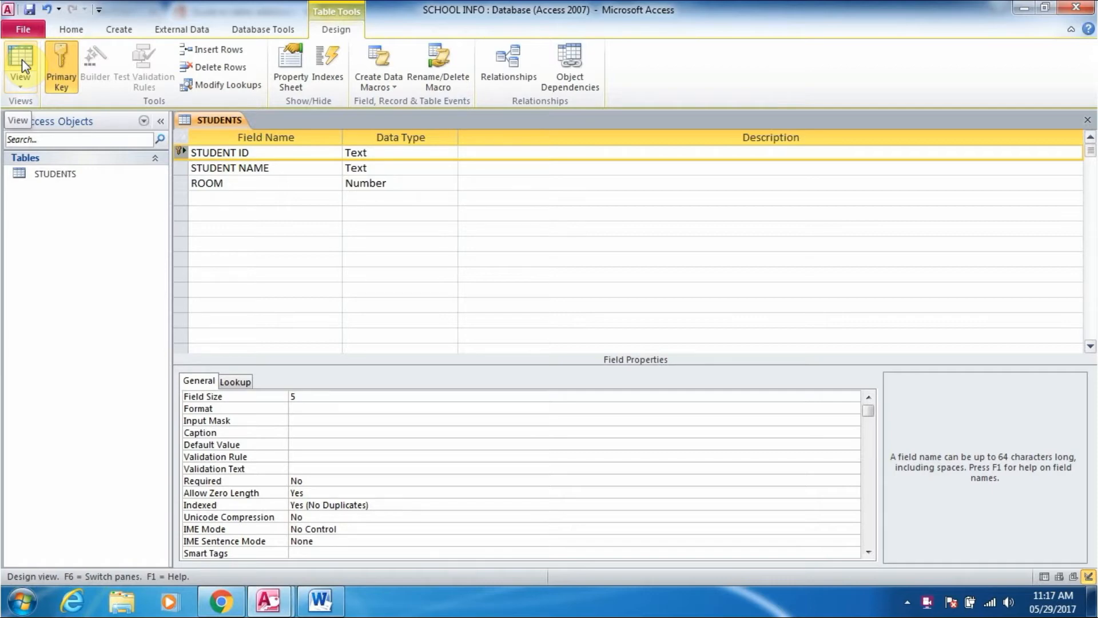
Switch the STUDENTS table to Datasheet View, saving the table design.
left_click(22, 59)
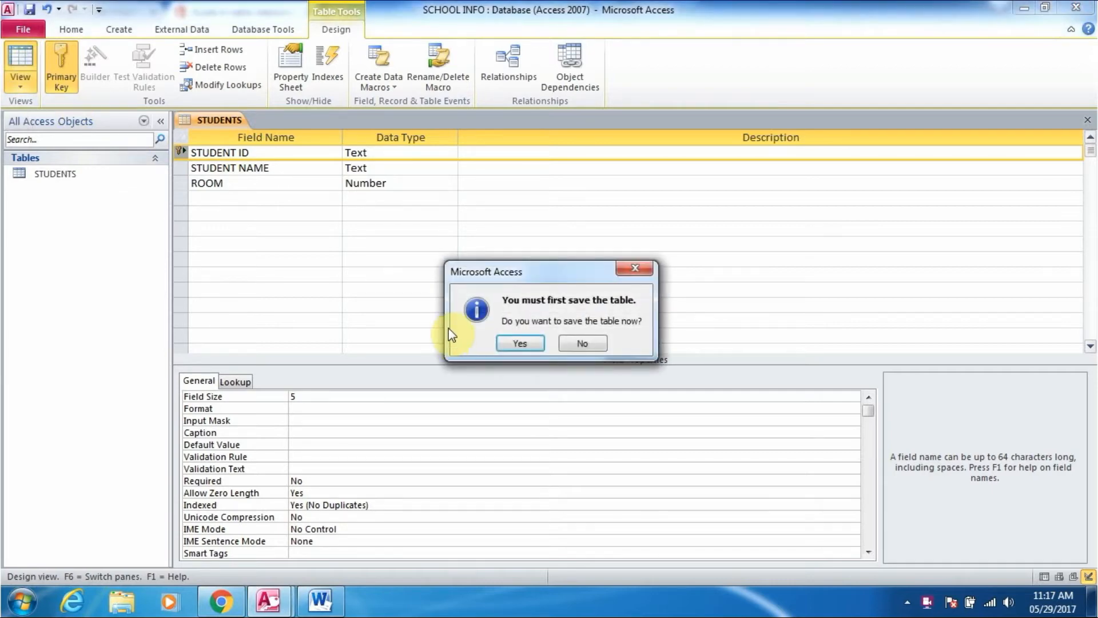
left_click_drag(534, 278, 490, 218)
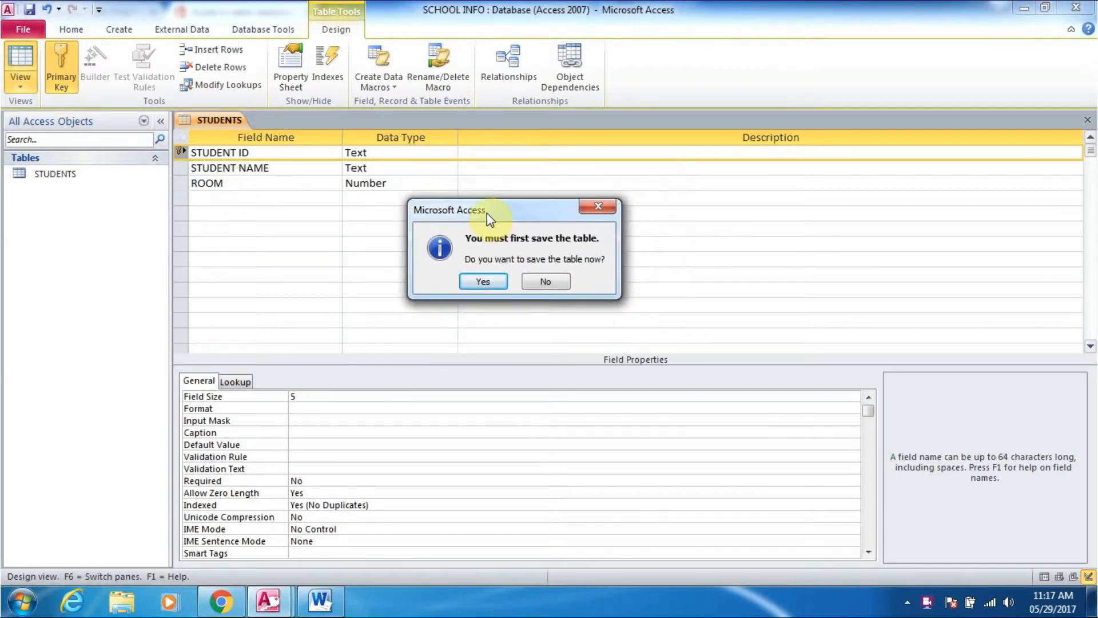
left_click(483, 282)
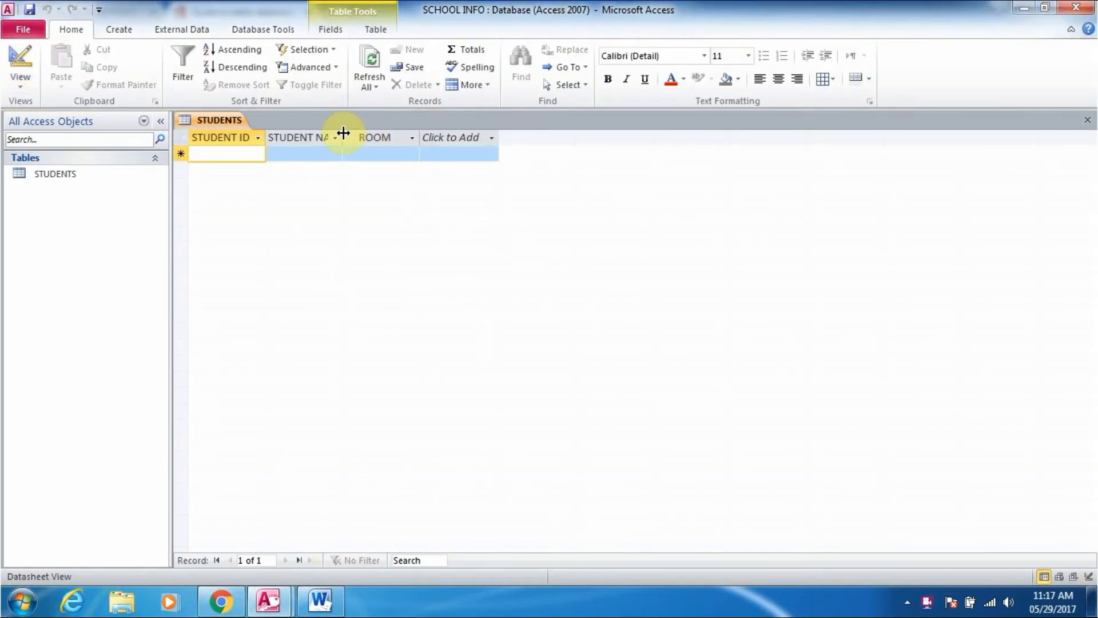
Widen the STUDENT NAME, ROOM and STUDENT ID columns in the STUDENTS datasheet.
left_click_drag(344, 137, 355, 138)
left_click_drag(436, 139, 446, 138)
left_click(449, 138)
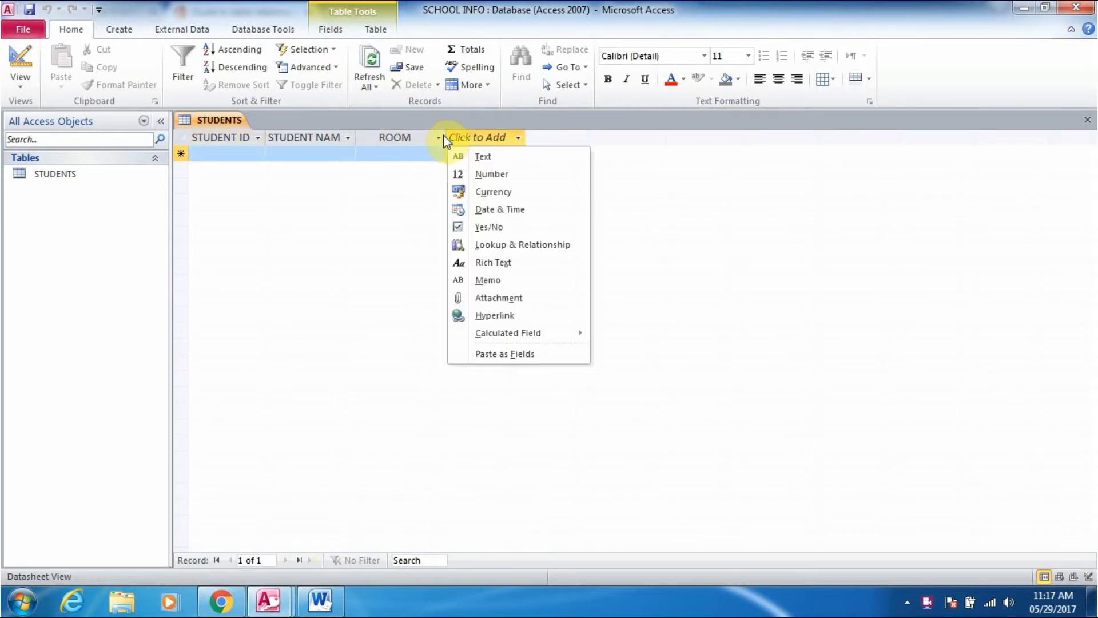
key("Escape")
left_click_drag(264, 136, 277, 136)
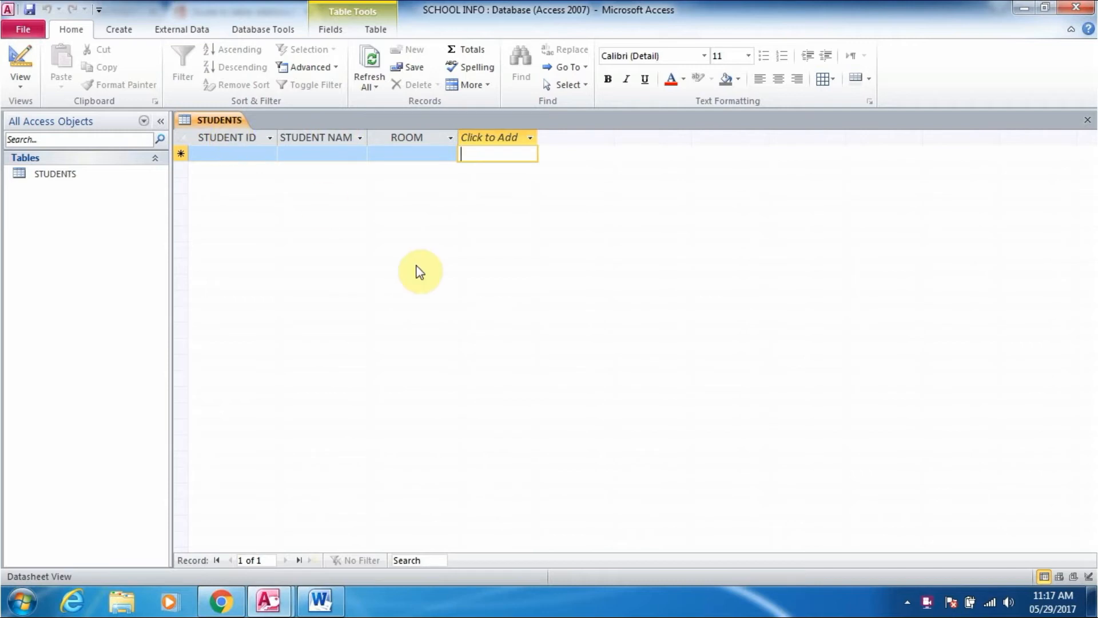
Enter the first student's ID in the STUDENT ID field of the first record.
left_click(257, 153)
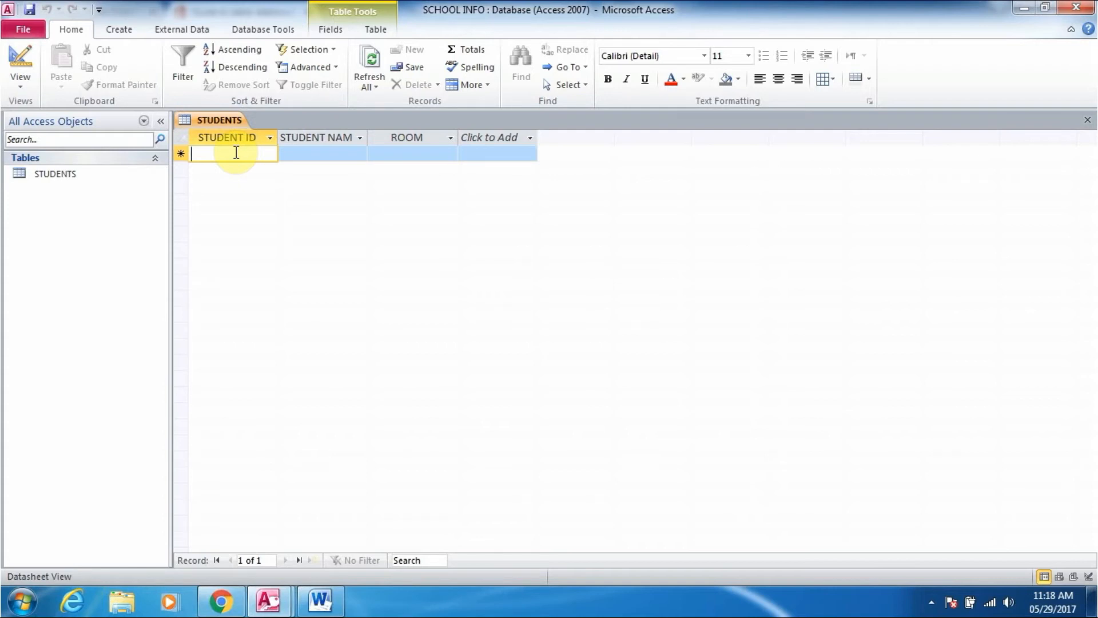
type("KG")
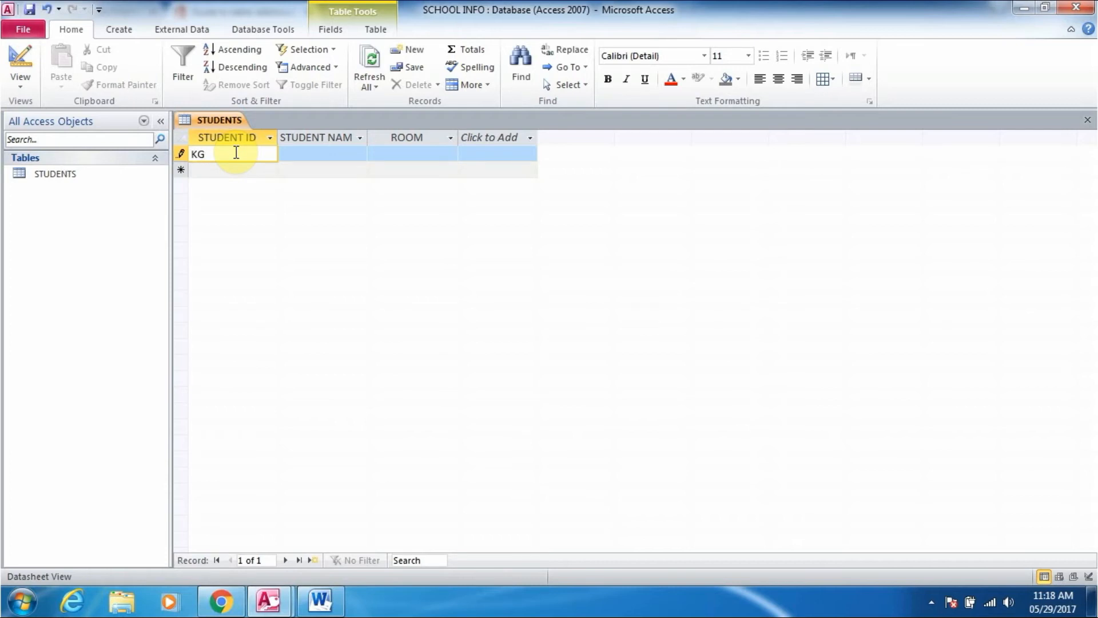
type("98")
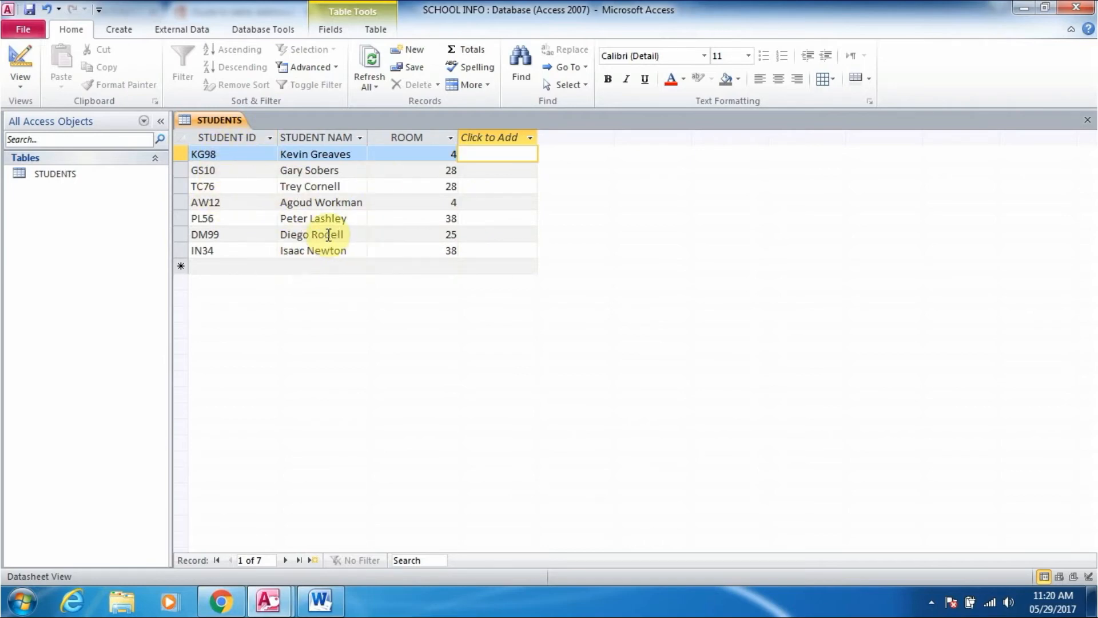
Review the properties of the ROOM, STUDENT NAME and STUDENT ID fields in Design View and return to Datasheet View.
left_click(20, 60)
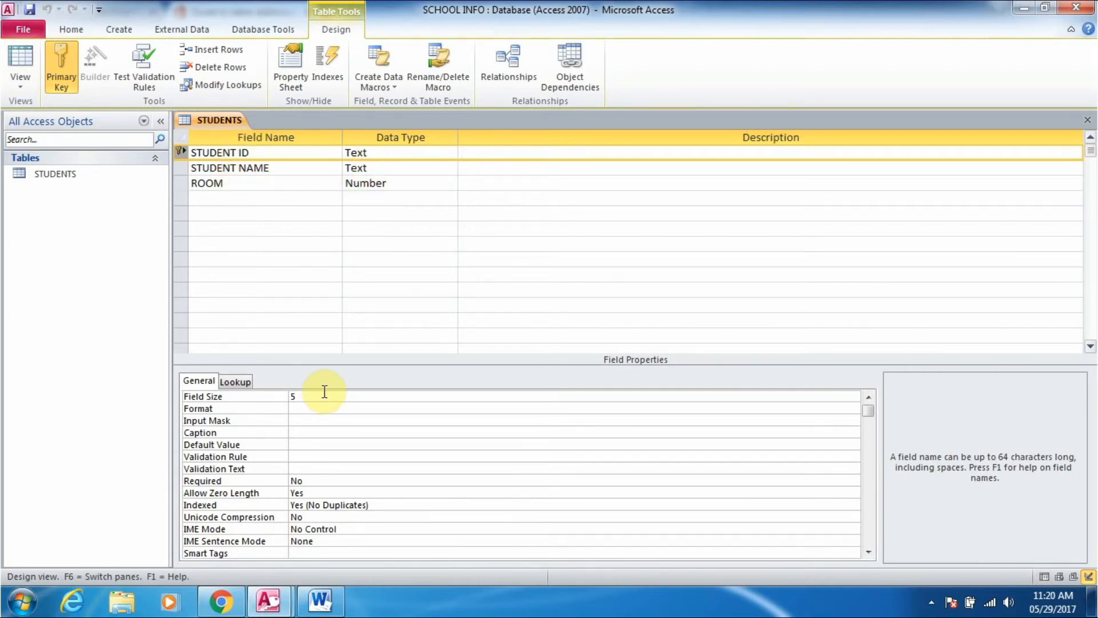
left_click(290, 184)
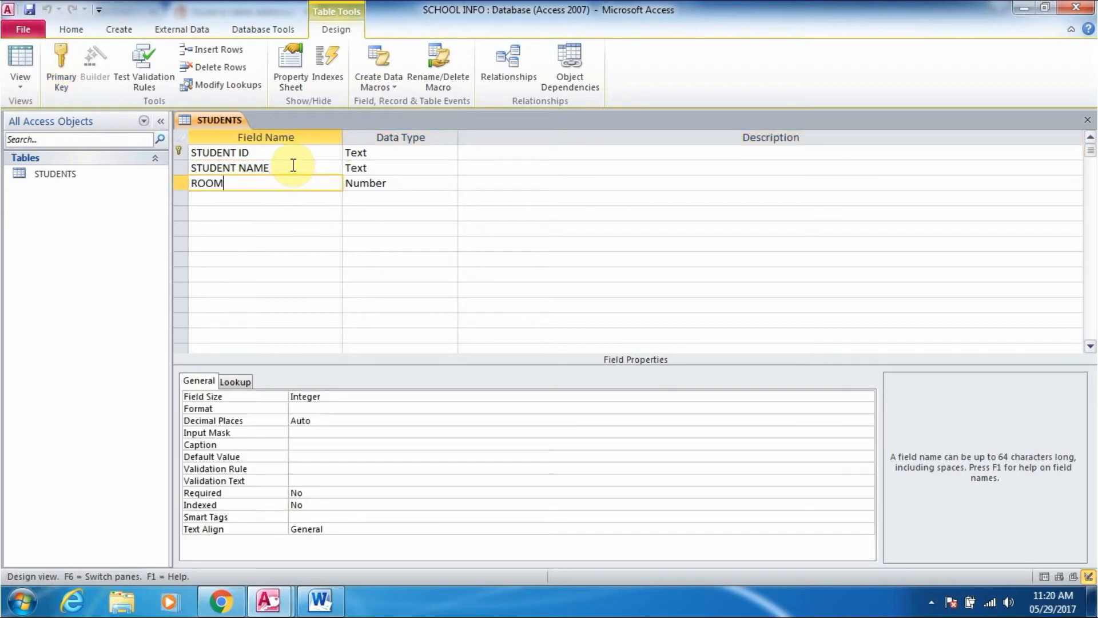
left_click(293, 165)
left_click(295, 151)
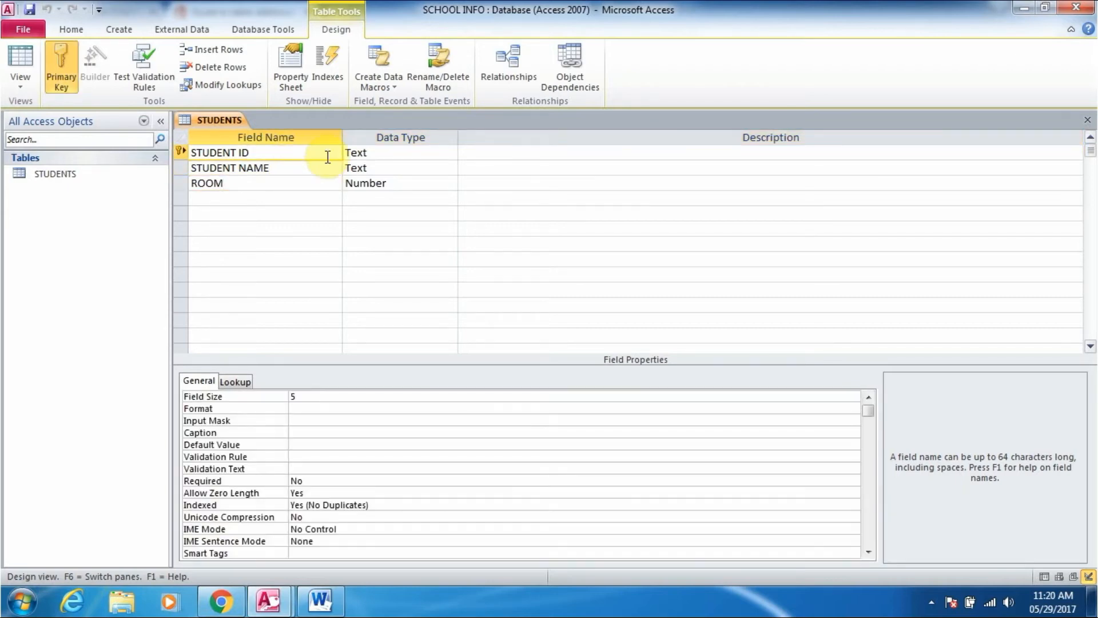
left_click(26, 59)
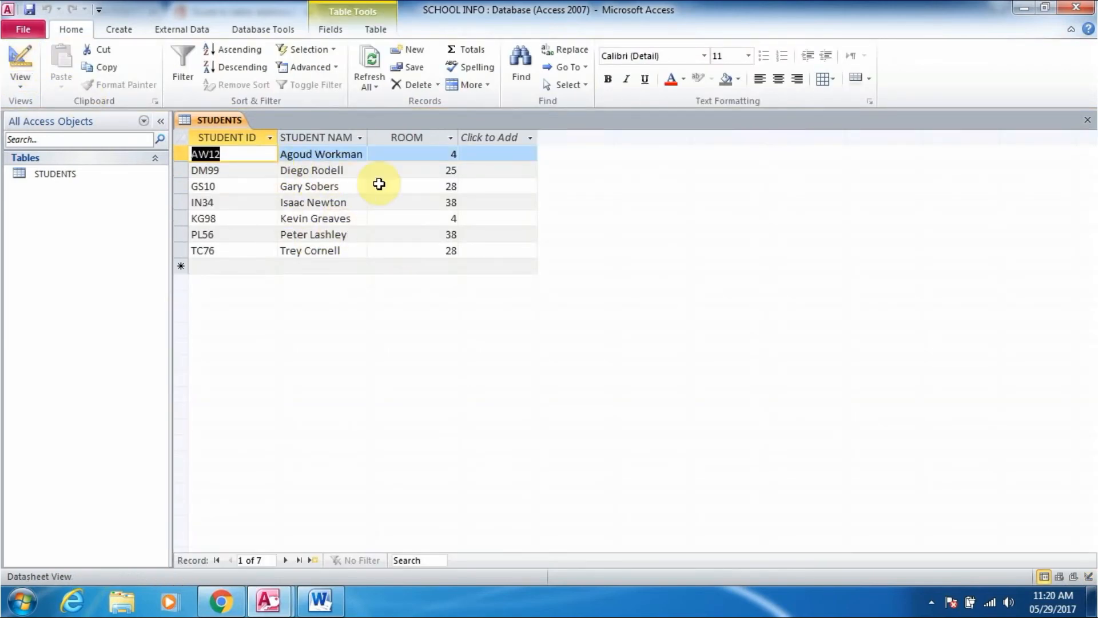
Widen the STUDENT NAME column until its full heading fits and close the STUDENTS table, saving the layout.
left_click_drag(368, 136, 373, 136)
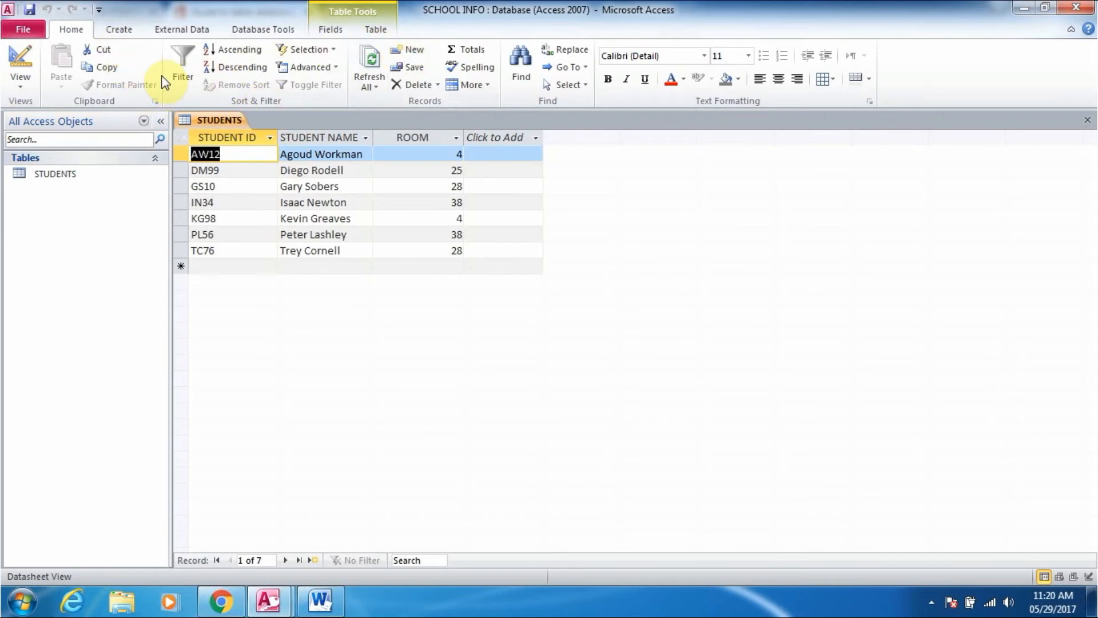
right_click(231, 119)
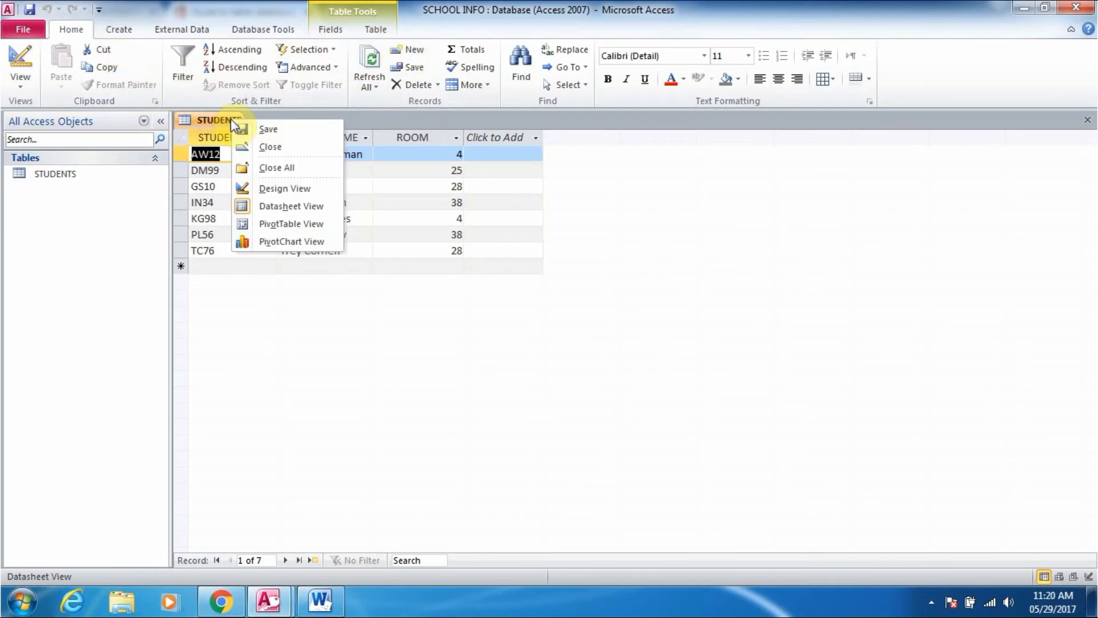
left_click(286, 148)
left_click(503, 343)
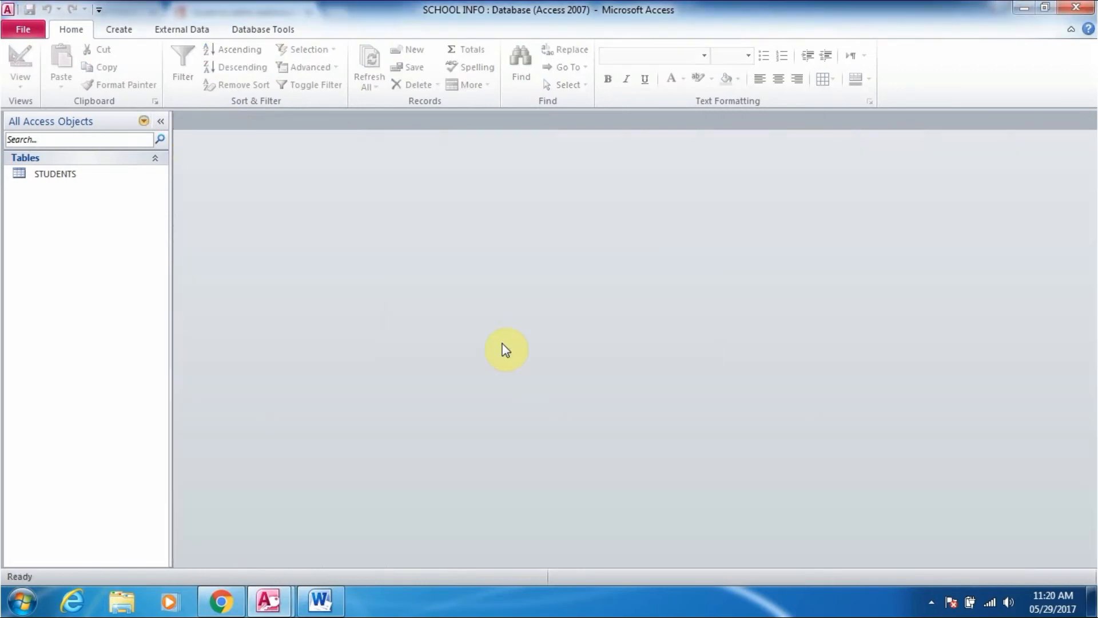
Create a new table and open it in Design View, saving it as ROOMS.
left_click(118, 29)
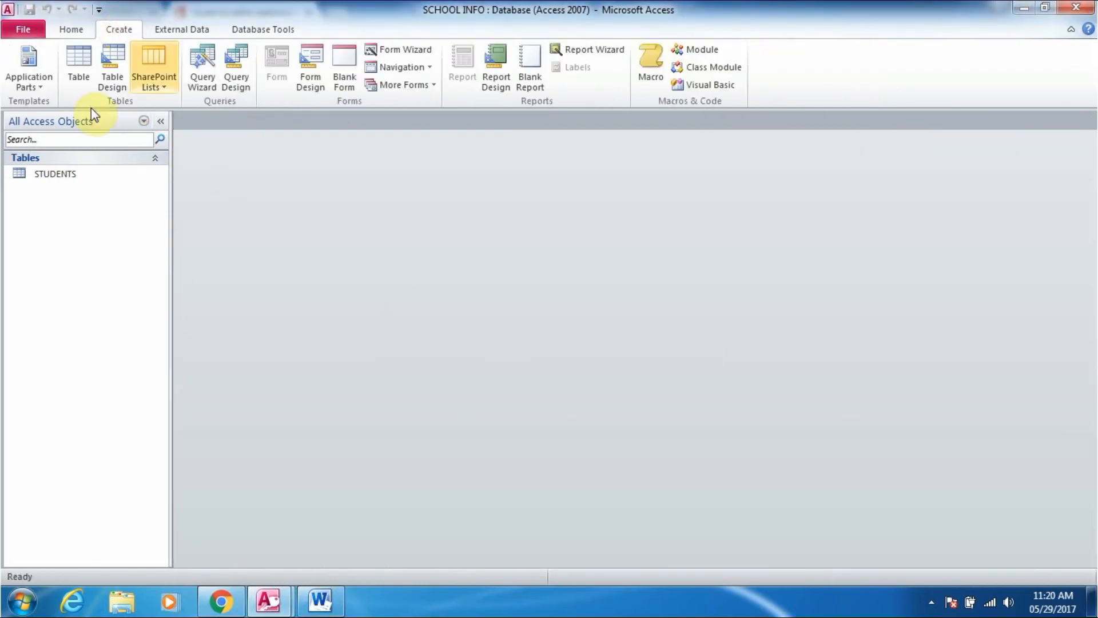
left_click(86, 64)
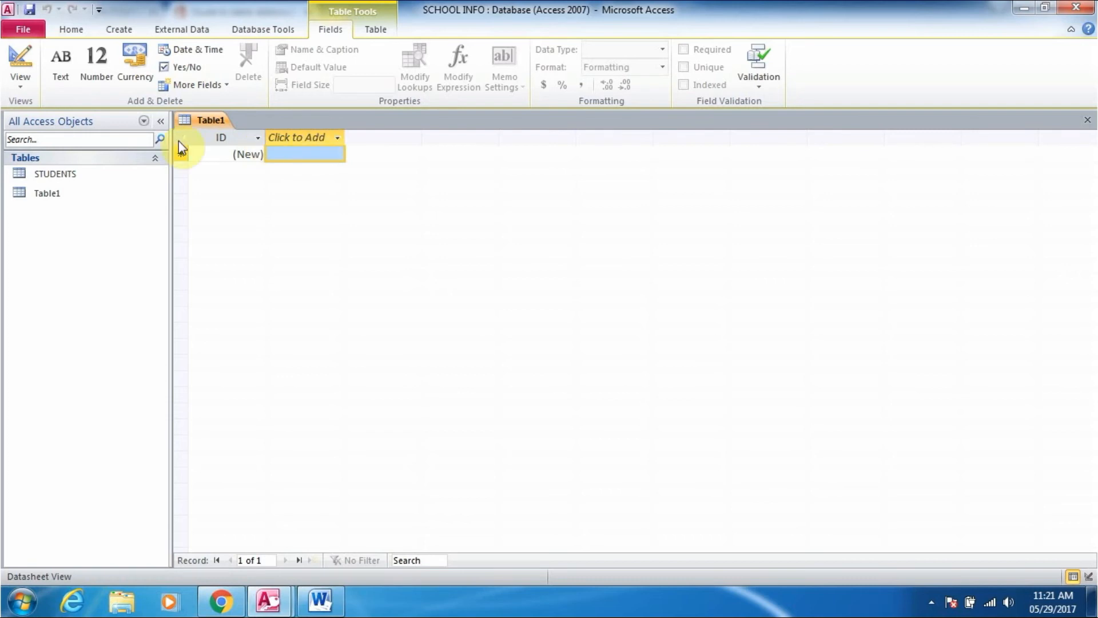
left_click(19, 62)
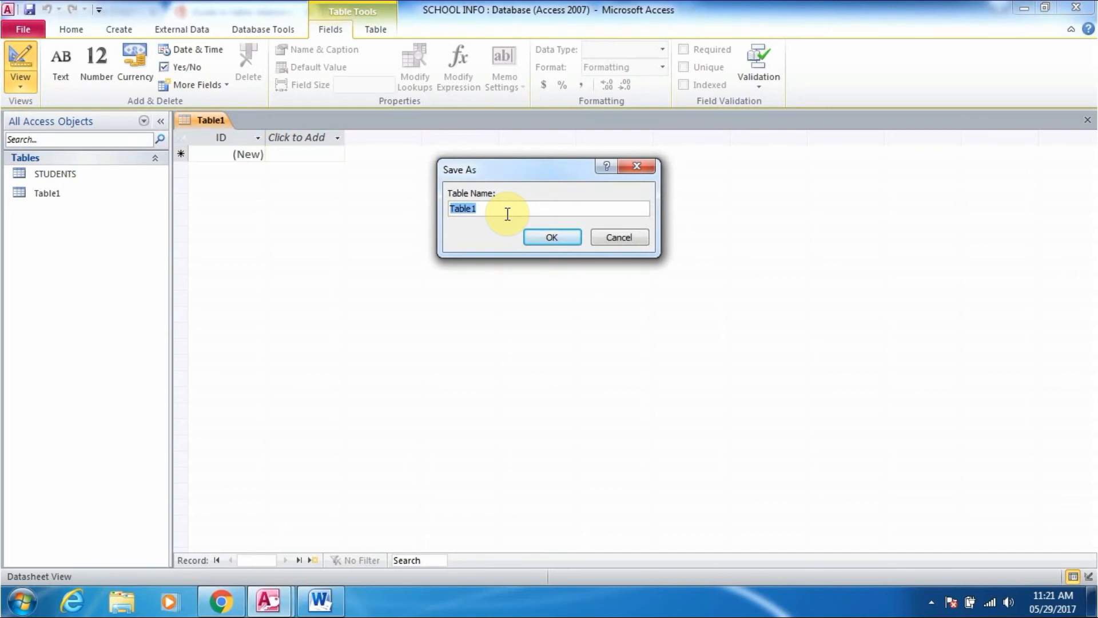
key("Caps_Lock")
type("ROOMS")
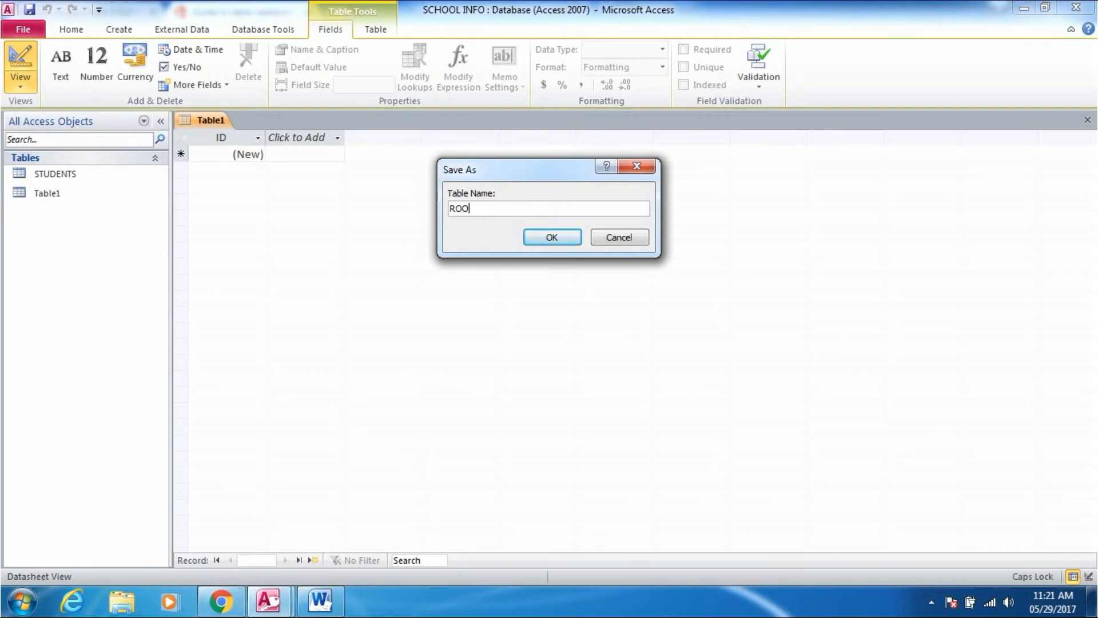
left_click(562, 236)
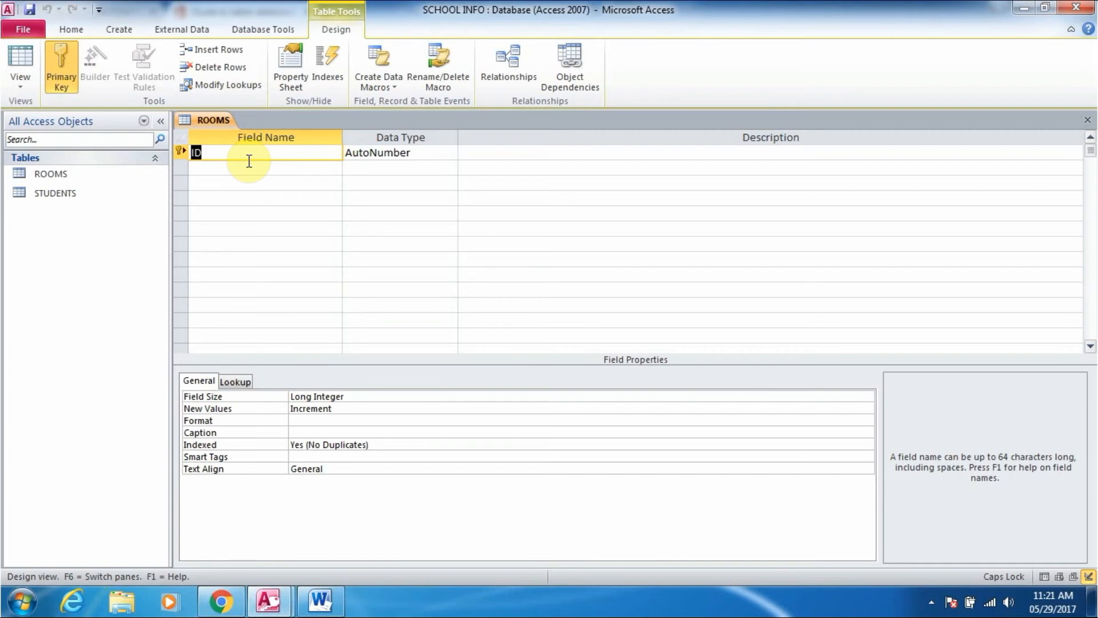
Rename the ID field as ROOM NO and add the fields TEACHER ID and TEACHER NAME with the Text data type.
type("ROOM NO")
left_click(231, 165)
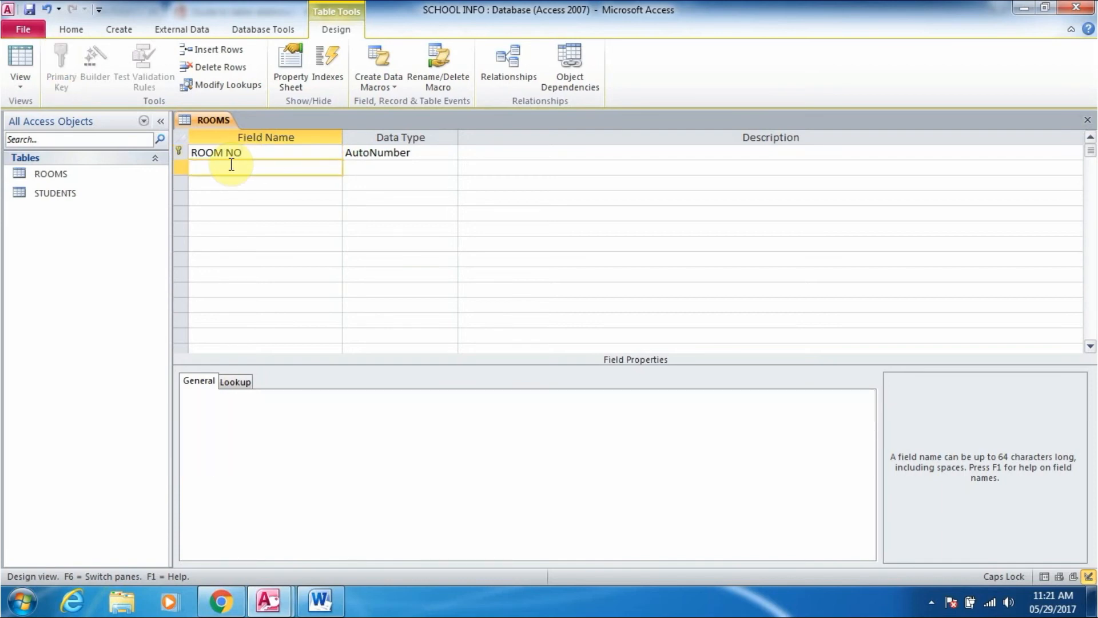
type("TEACHER ID")
left_click(219, 185)
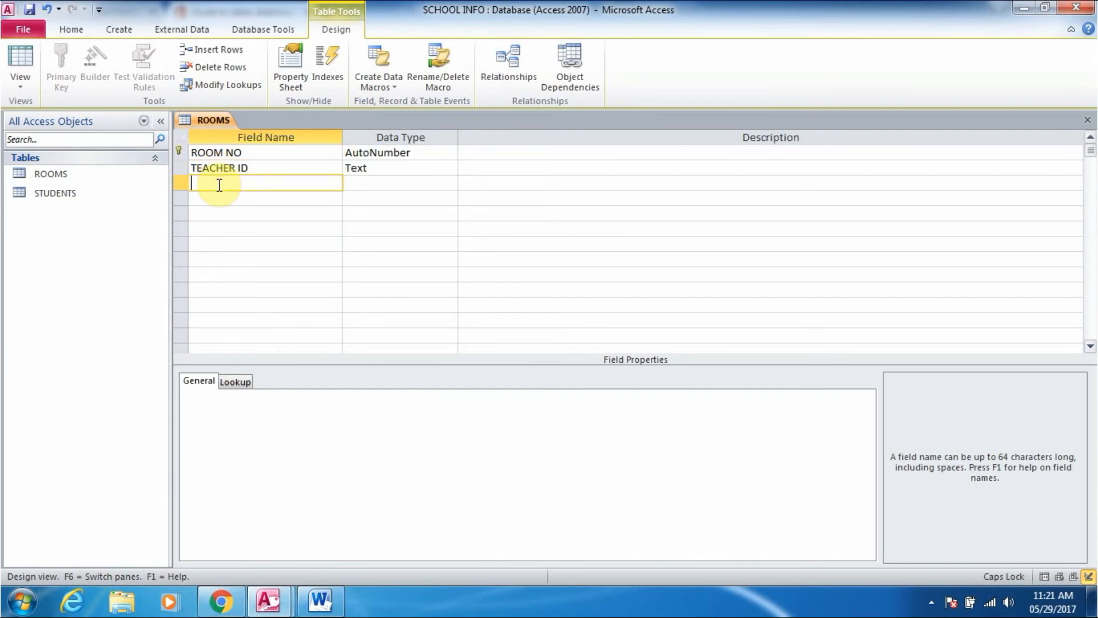
type("TEACHER NAME")
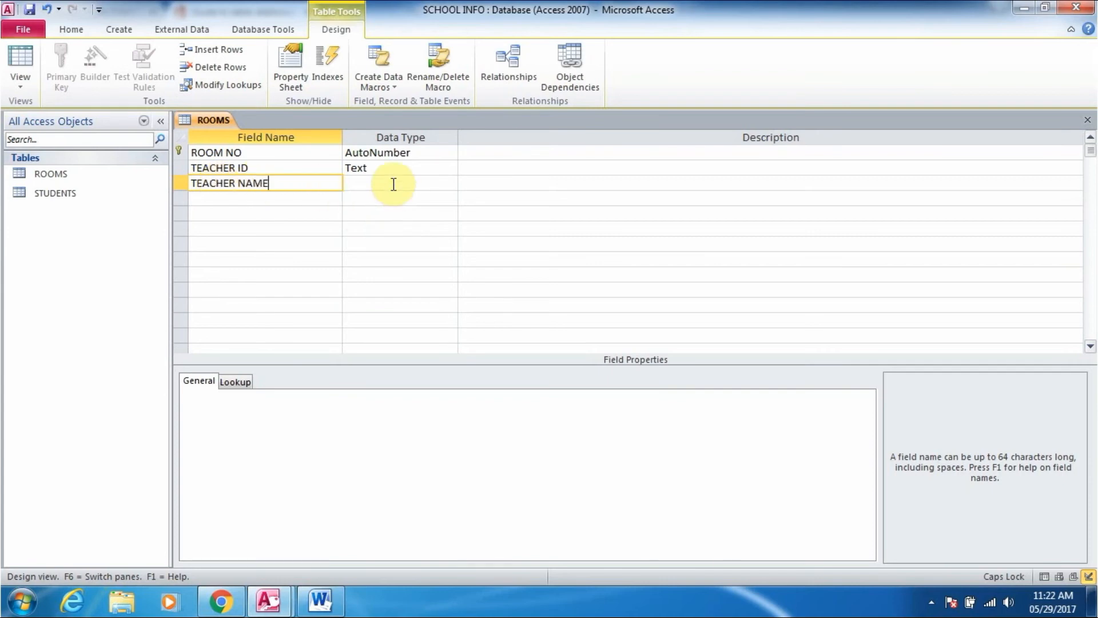
left_click(393, 184)
Set the data type of ROOM NO to Number and check the types of TEACHER ID and TEACHER NAME.
left_click(414, 152)
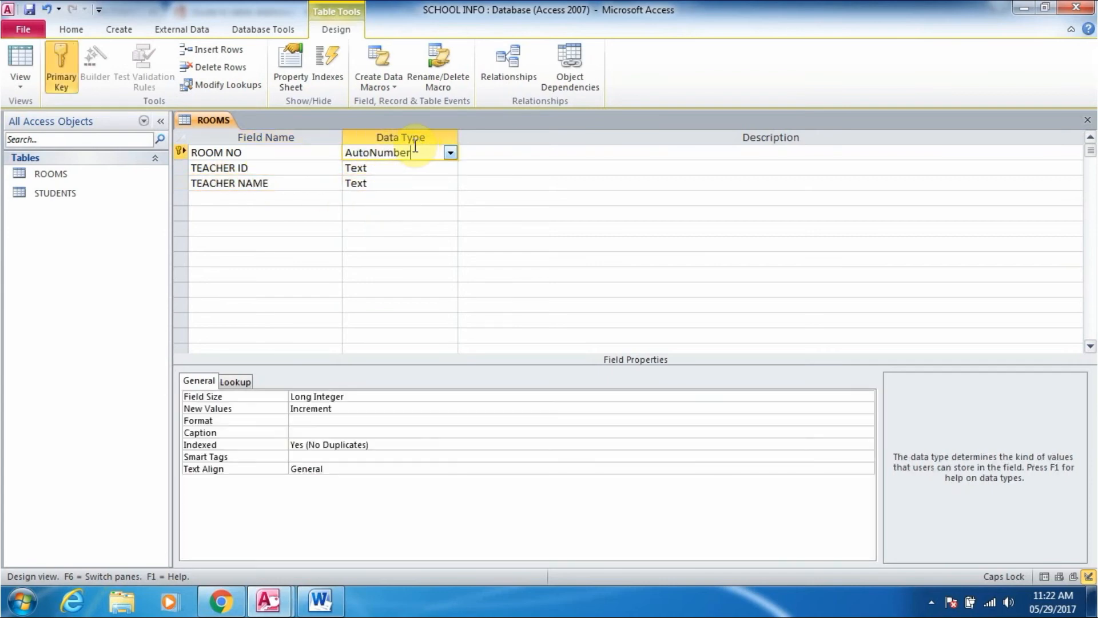
left_click(450, 153)
left_click(390, 198)
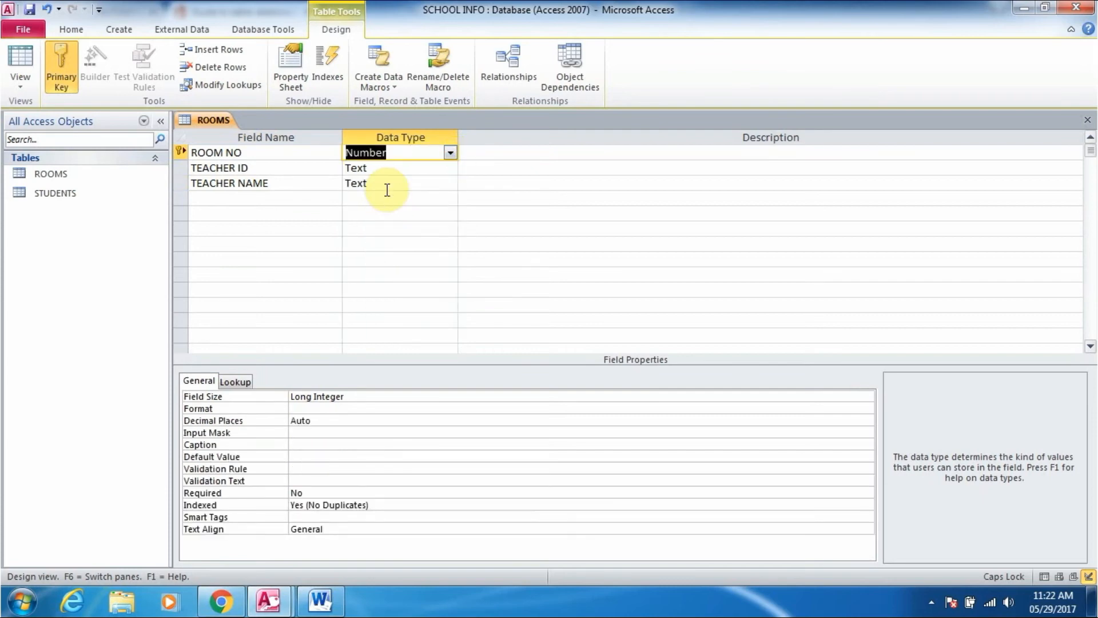
left_click(380, 168)
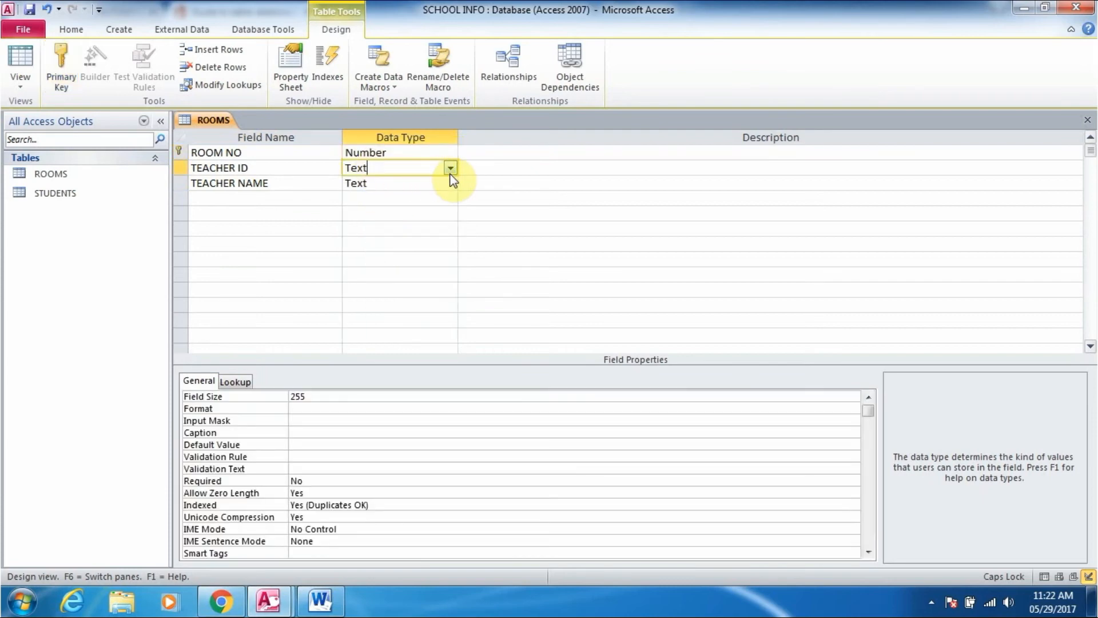
left_click(420, 183)
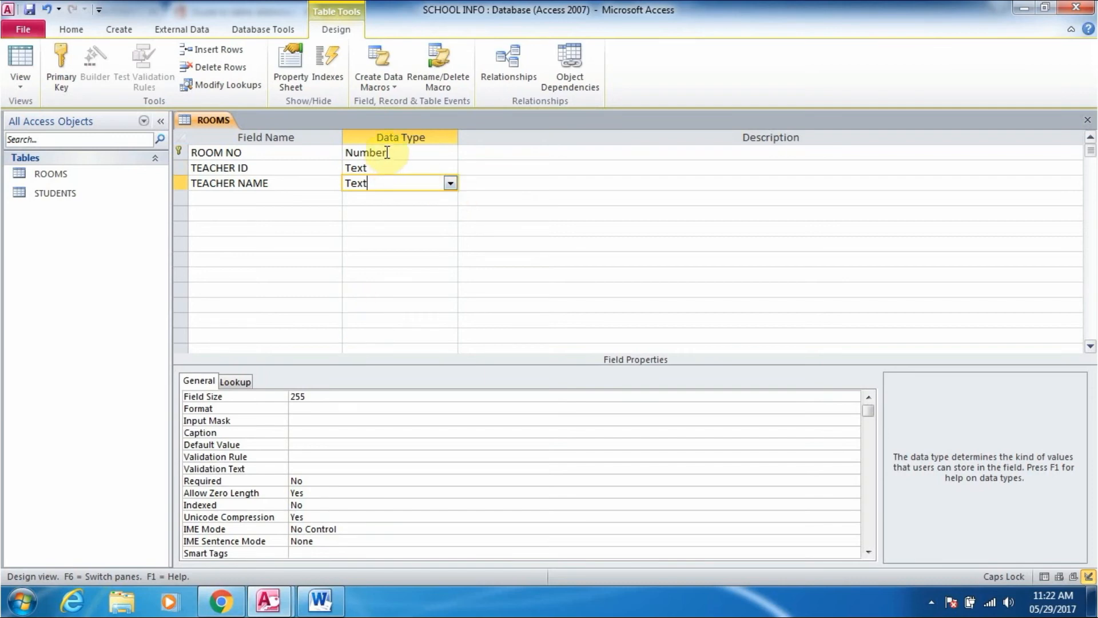
Set the field size of ROOM NO to Integer.
left_click(305, 153)
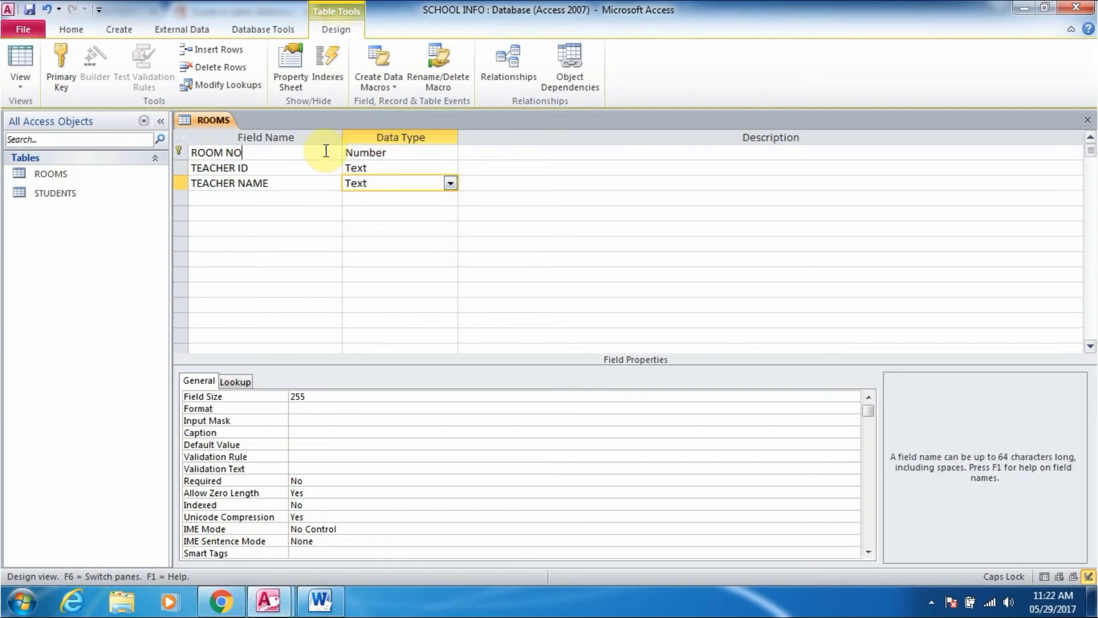
left_click(349, 397)
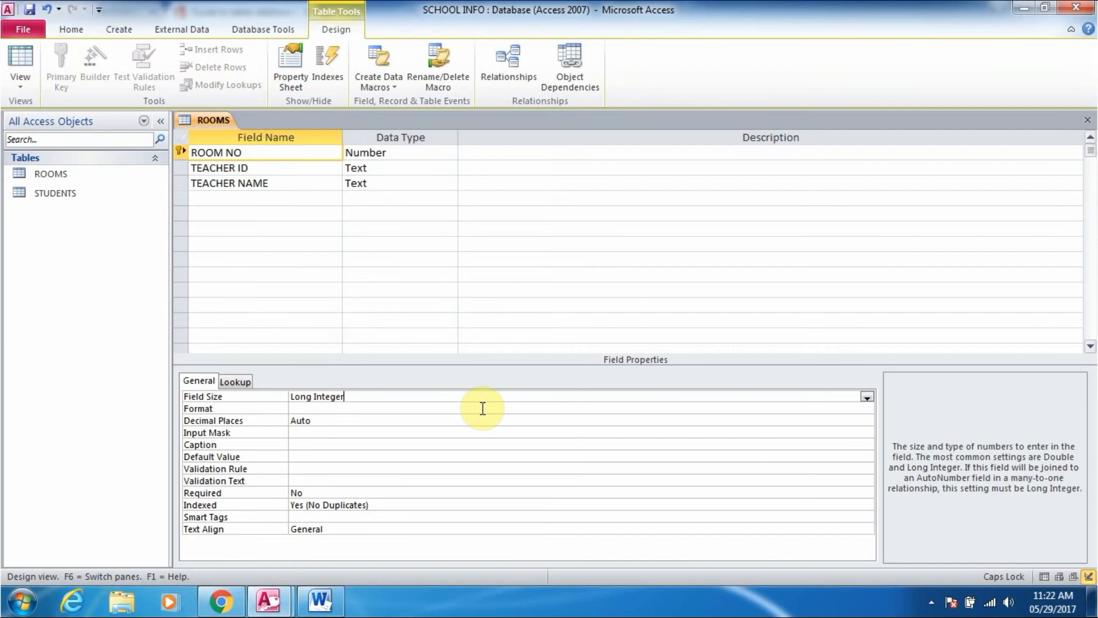
left_click(867, 397)
left_click(334, 418)
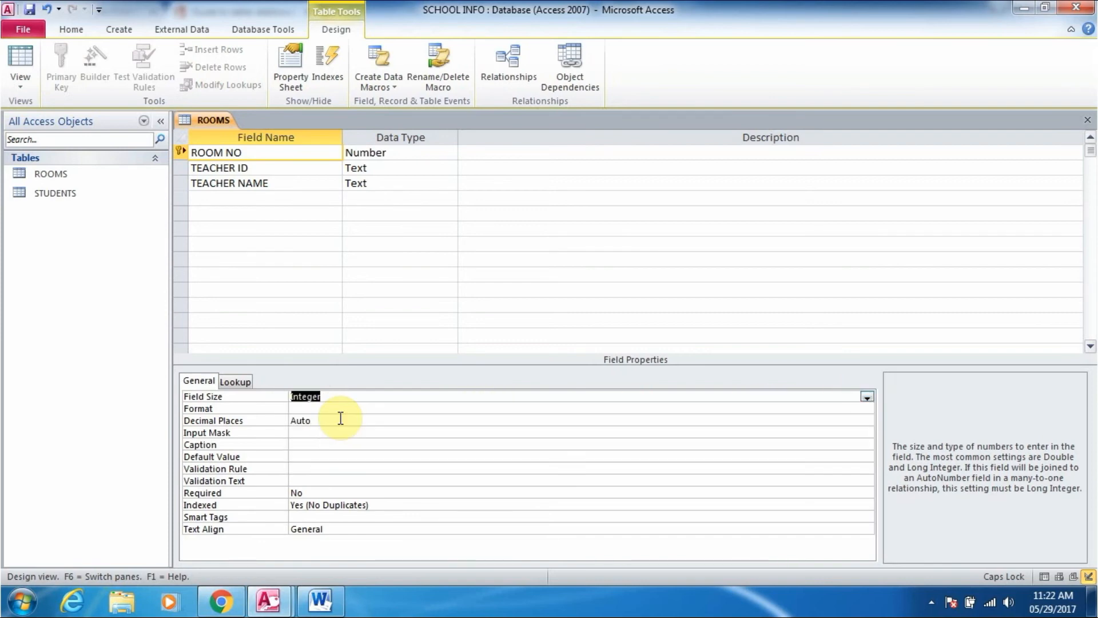
Set the field size of TEACHER ID to 5 and of TEACHER NAME to 35.
left_click(314, 167)
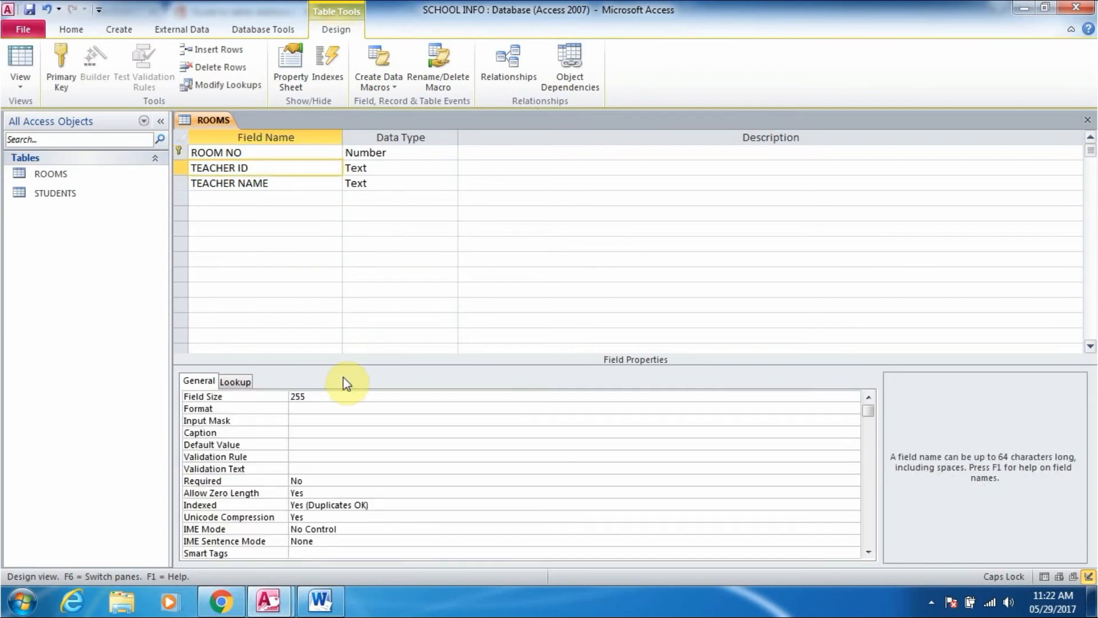
left_click(256, 394)
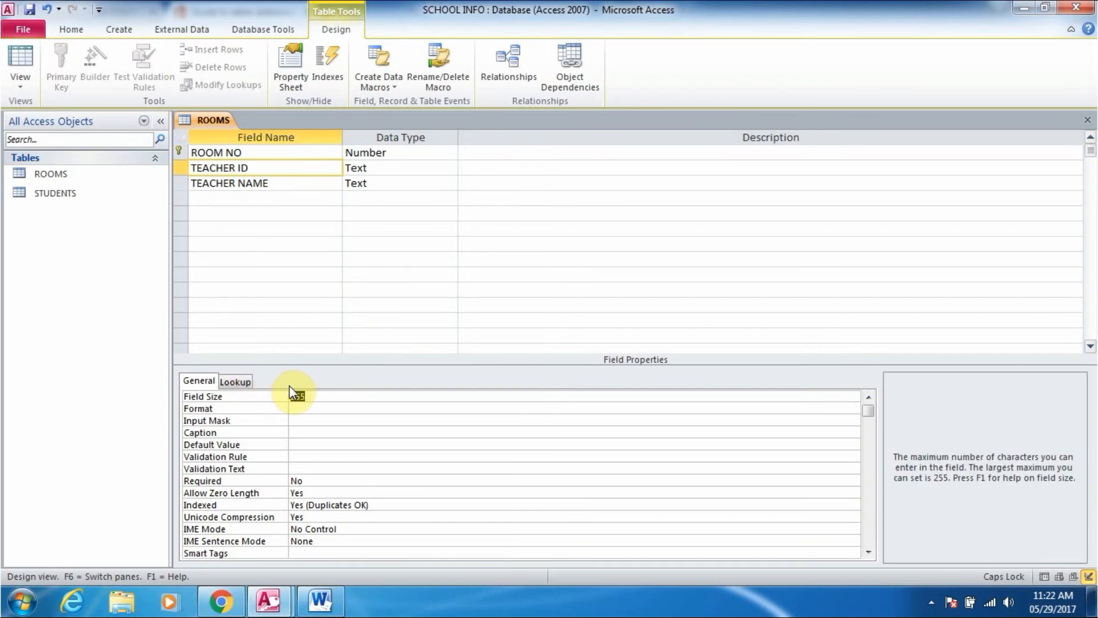
type("5")
left_click(311, 183)
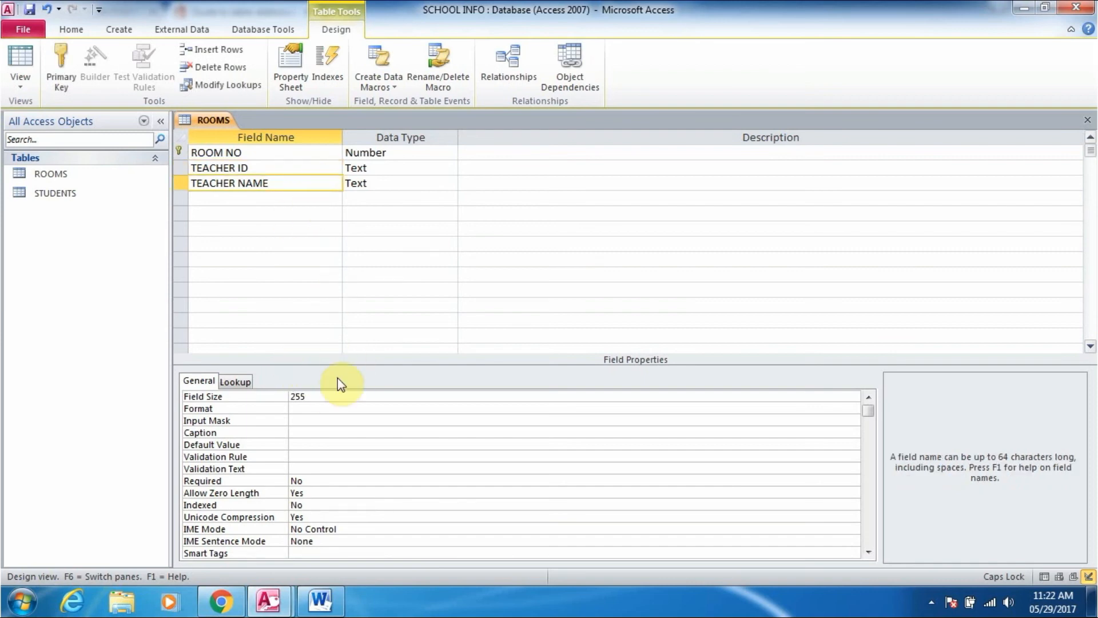
left_click(320, 396)
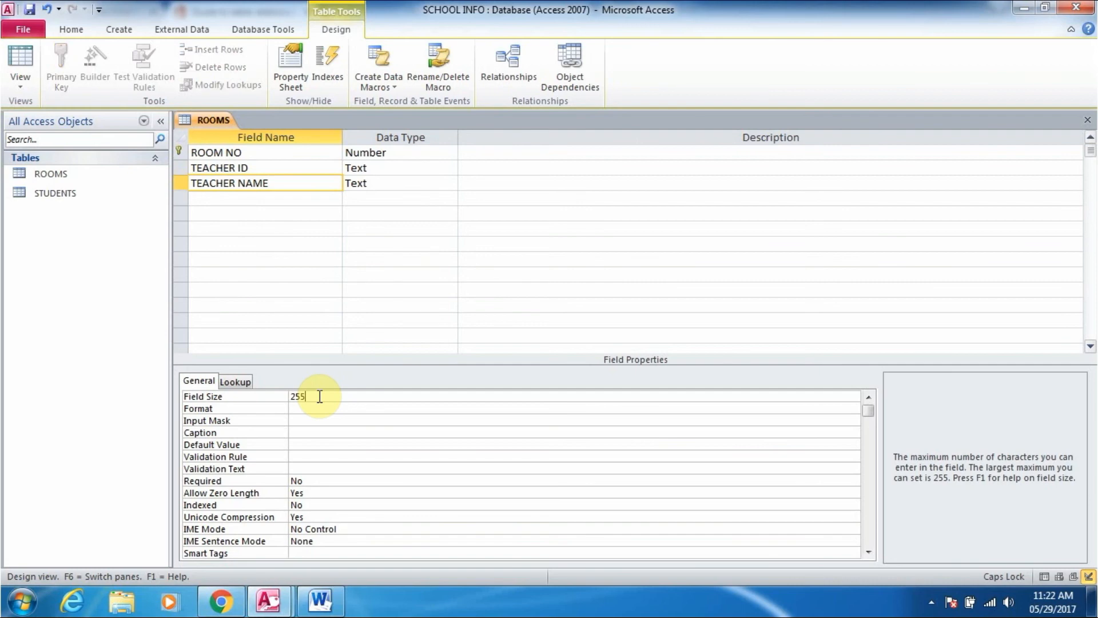
left_click(239, 396)
type("35")
left_click(404, 169)
left_click(403, 154)
left_click(399, 183)
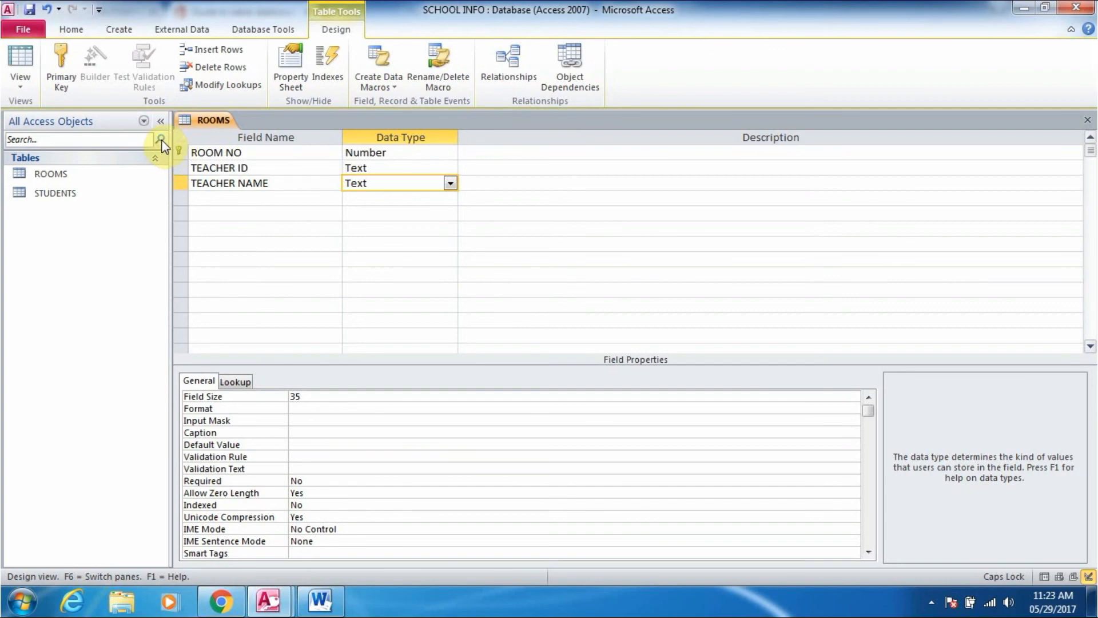
Save the ROOMS table design, switch to Datasheet view and enter 4 as the first record's ROOM NO.
left_click(18, 56)
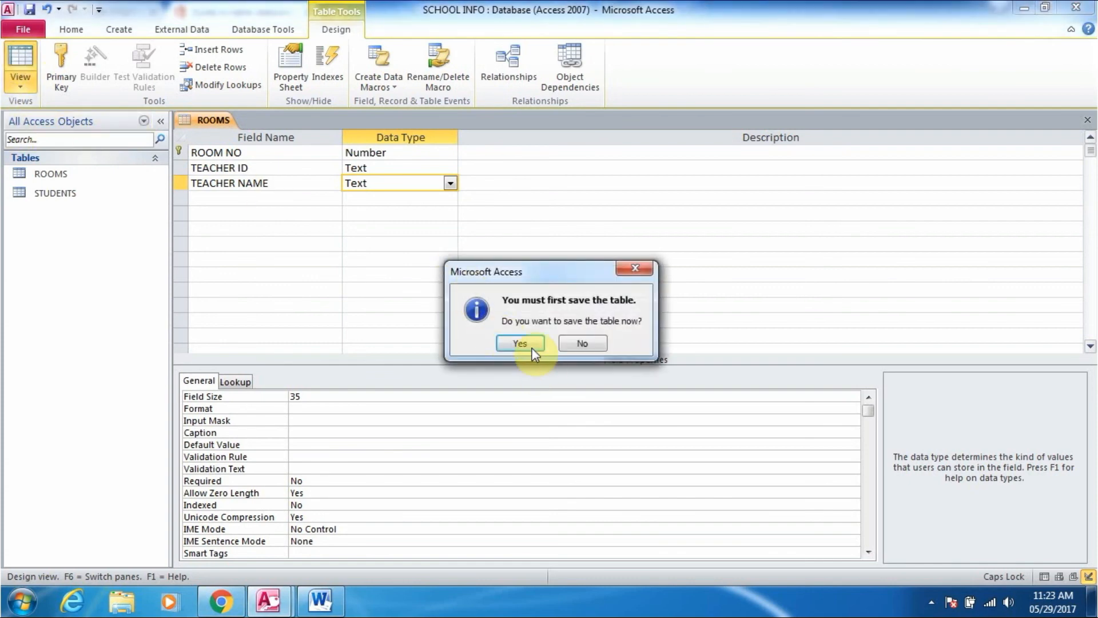
left_click(520, 344)
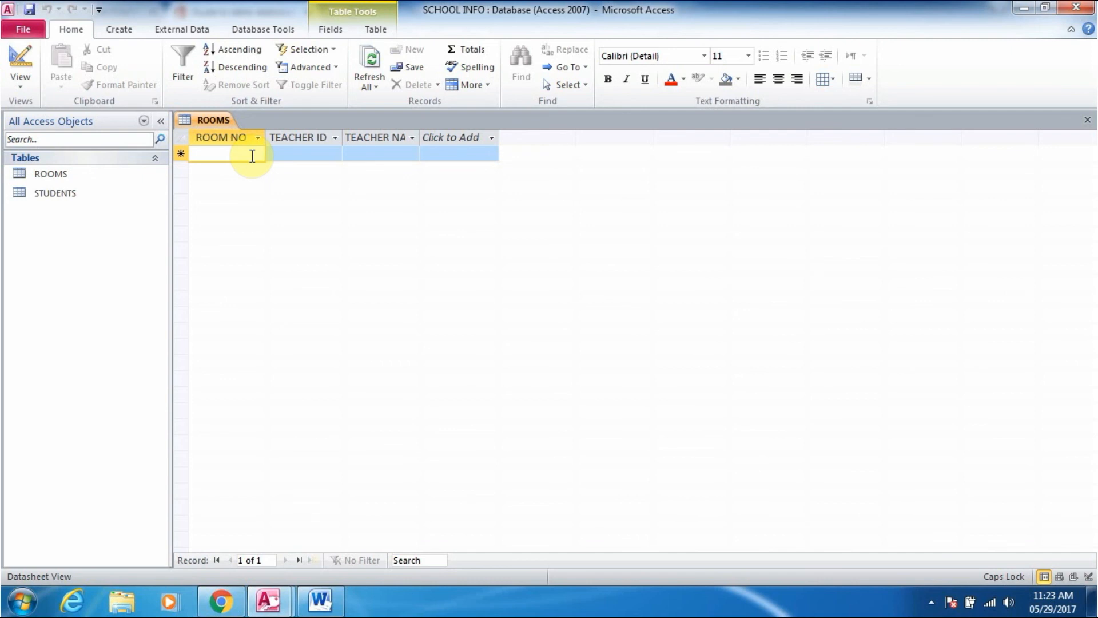
type("4")
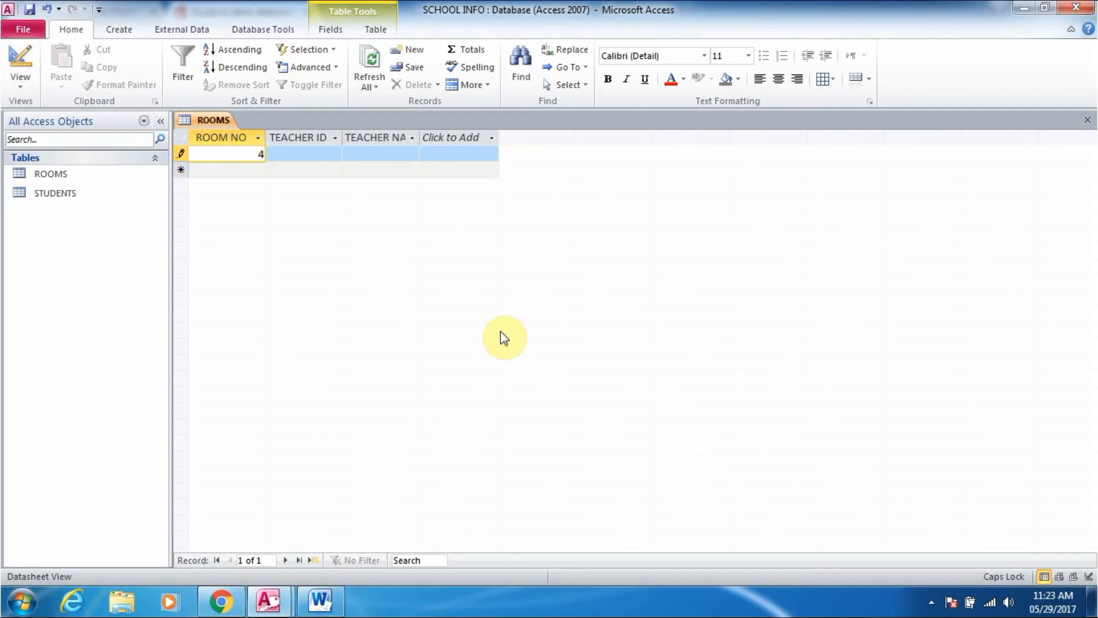
left_click(930, 601)
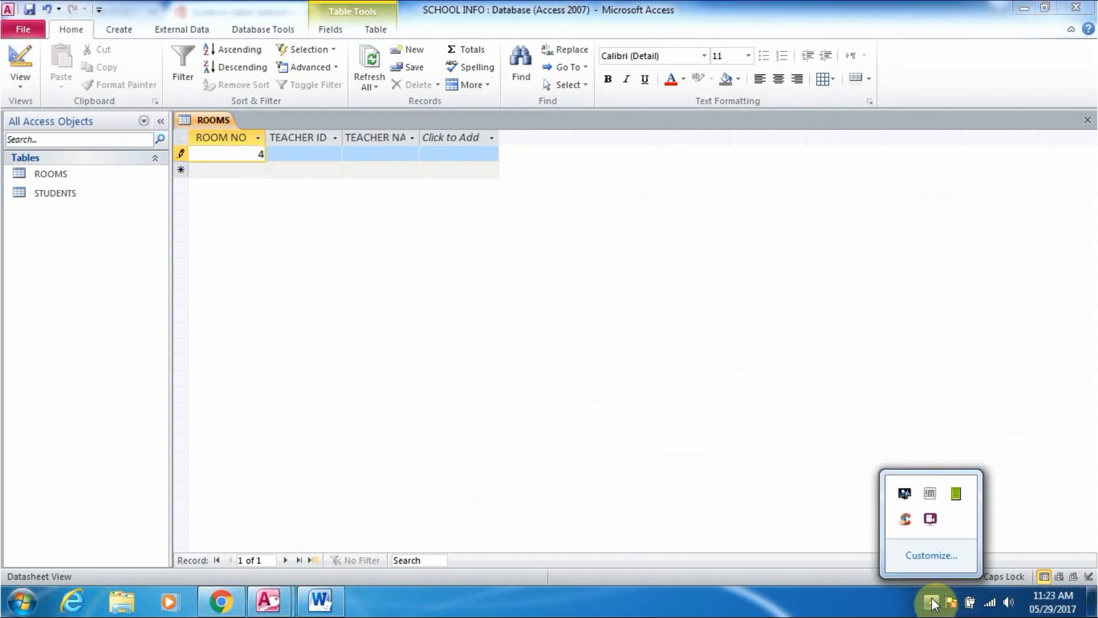
left_click(933, 521)
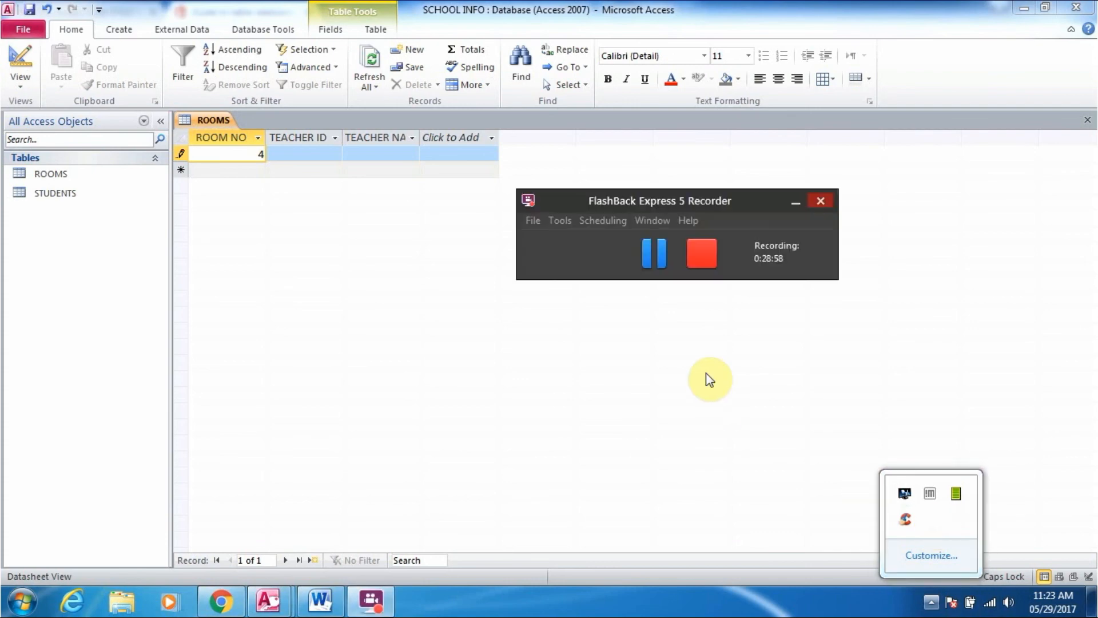
left_click(657, 251)
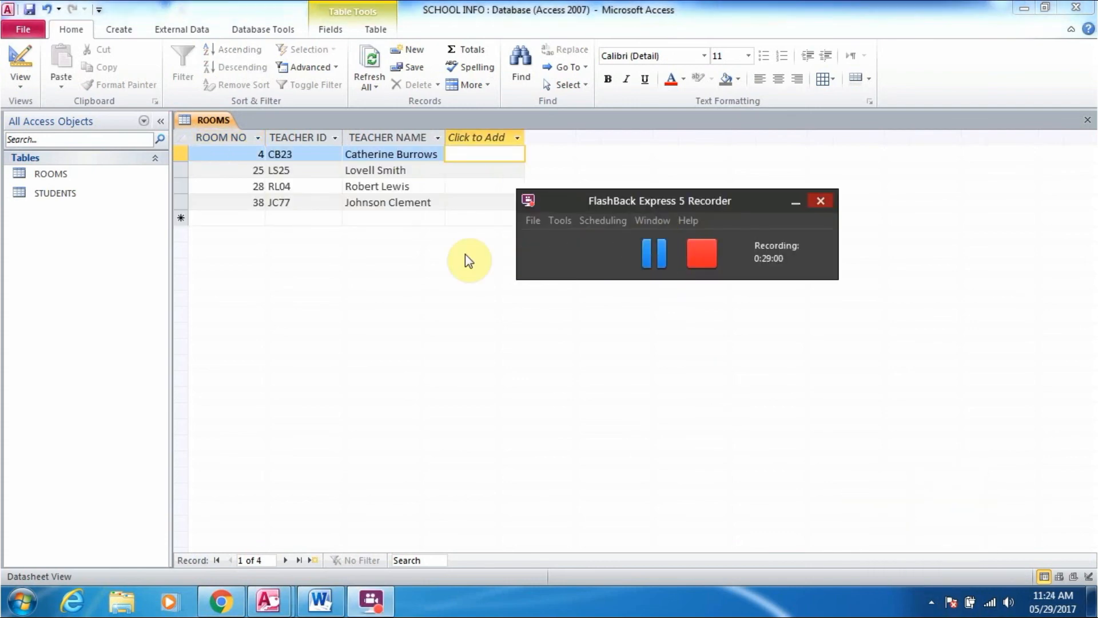
left_click(796, 202)
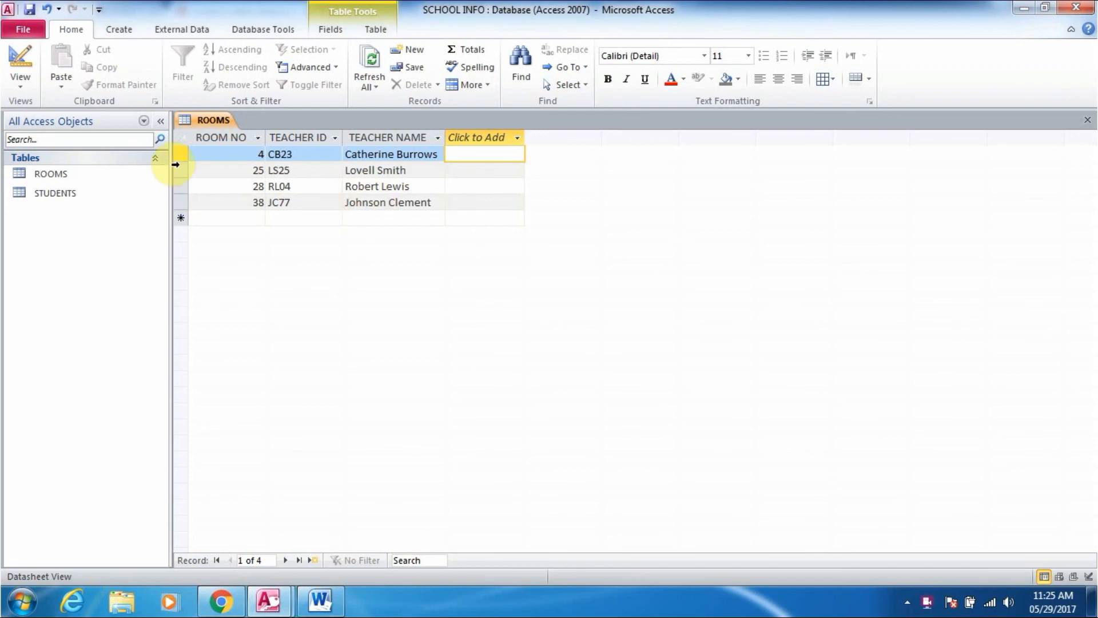
Return the ROOMS table to Design view and examine the field size of TEACHER NAME.
left_click(18, 57)
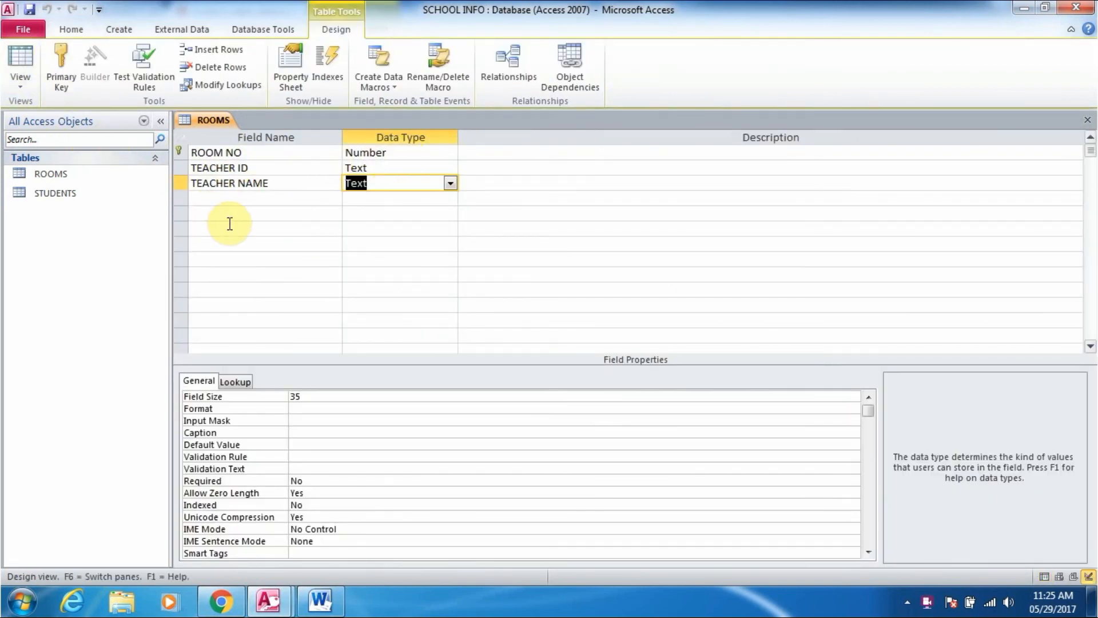
left_click(334, 393)
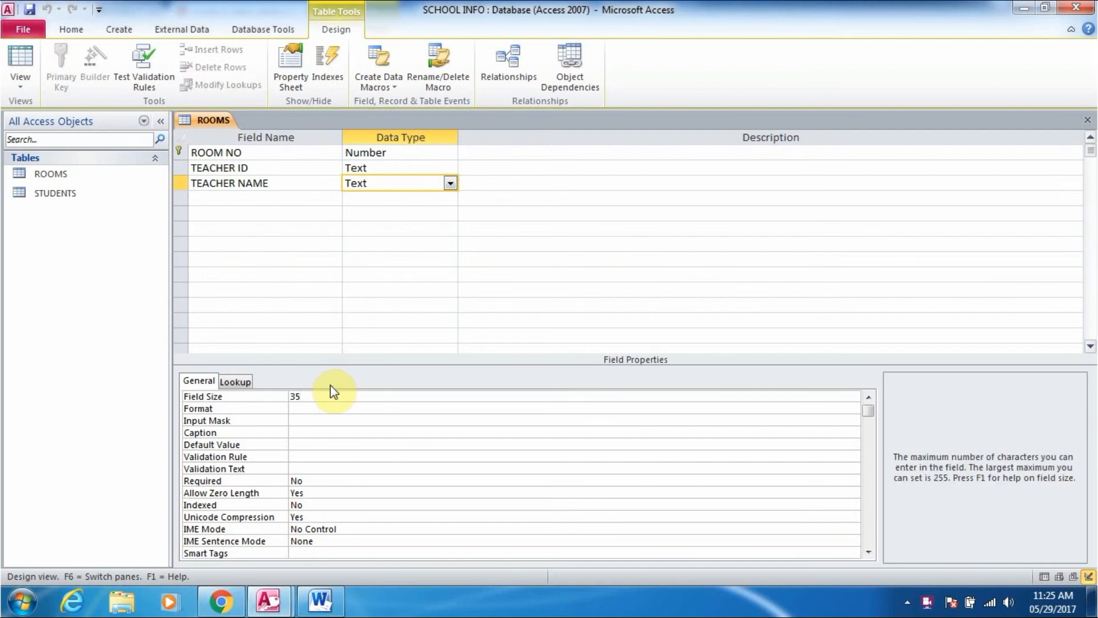